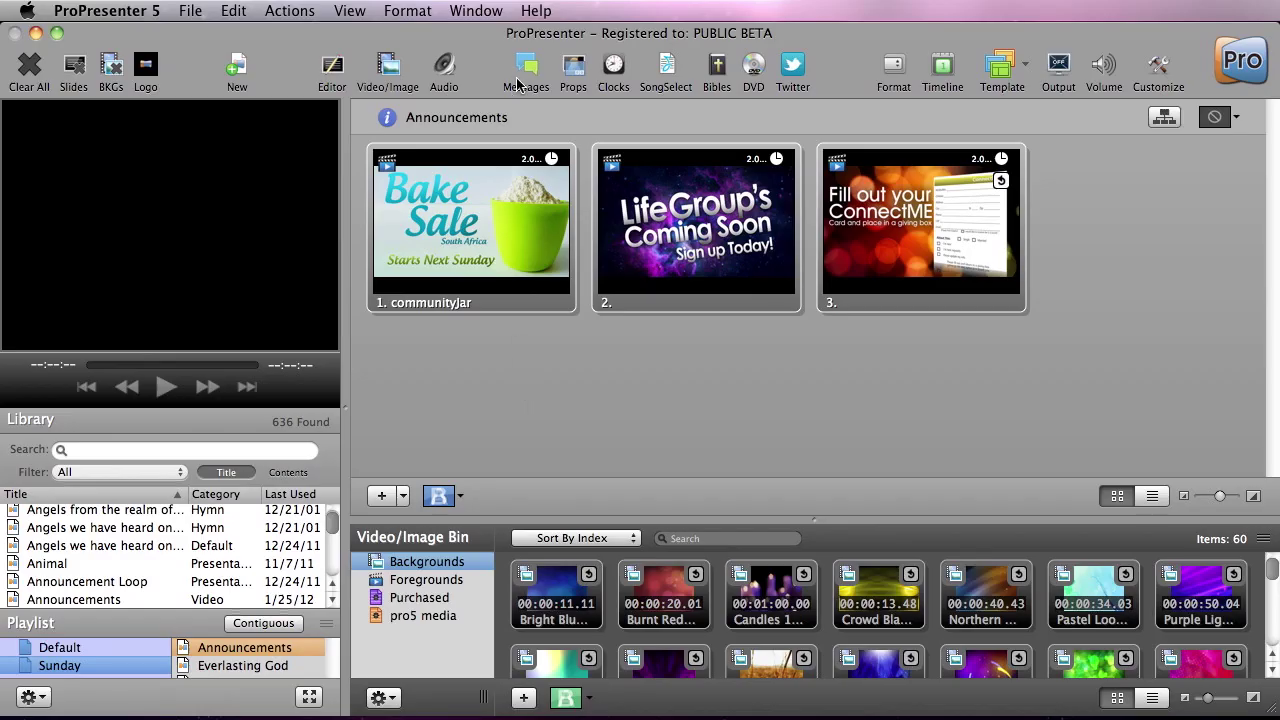
Step: Enter "Welcome To Pro5" as the text of the Message template and show it on the output
left_click(519, 78)
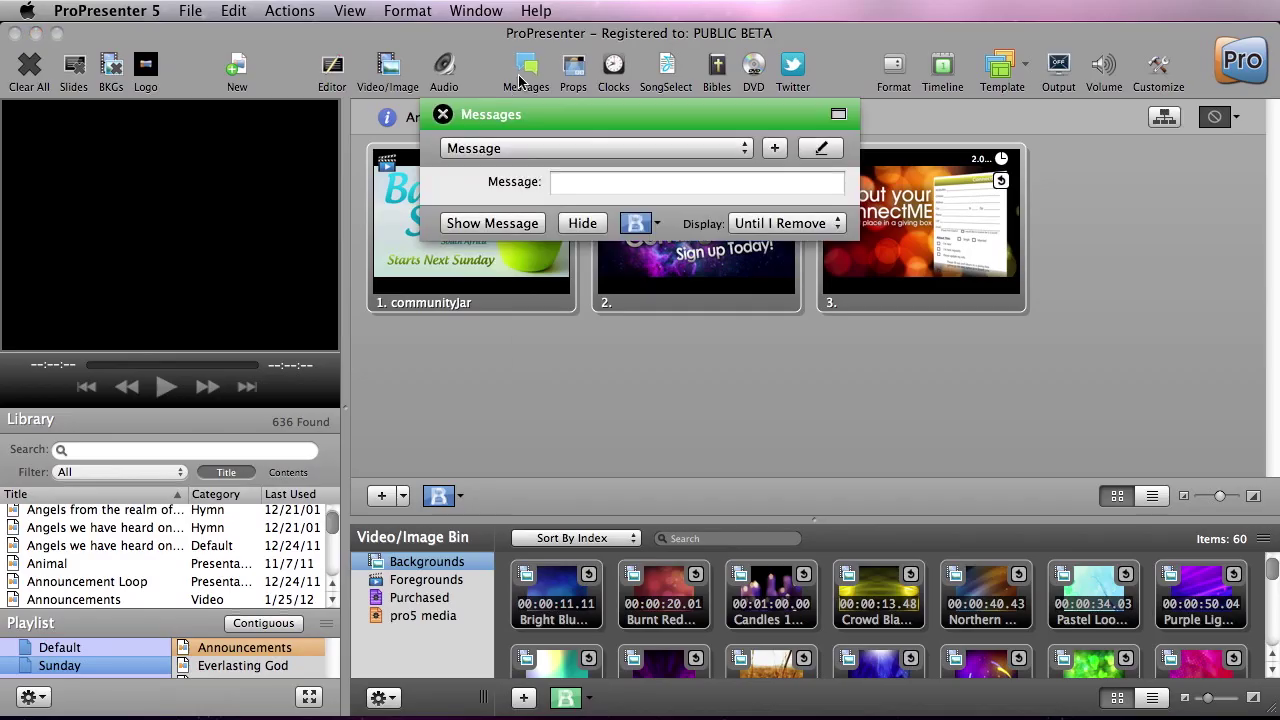
left_click(563, 184)
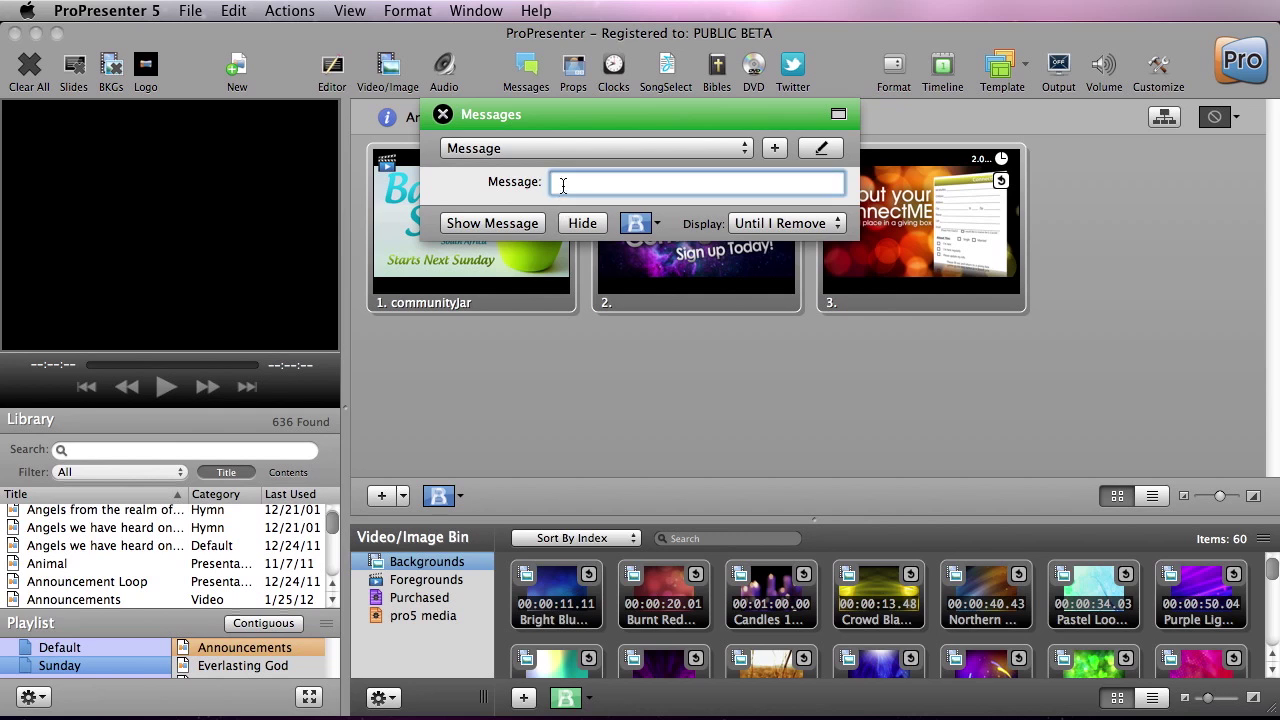
type("Welcome To Pro5")
left_click(500, 224)
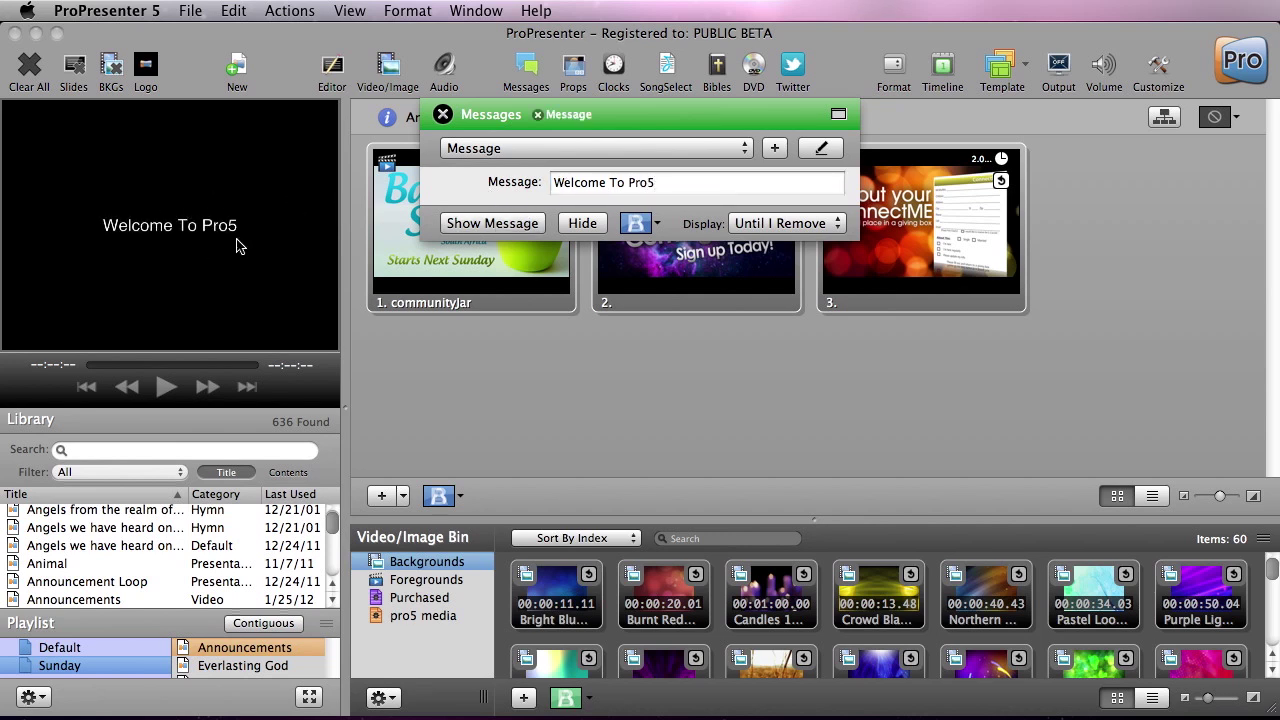
Step: Cycle through the Announcements slides with the message overlaid, starting from the Bake Sale slide, and clear the whole output
left_click(519, 272)
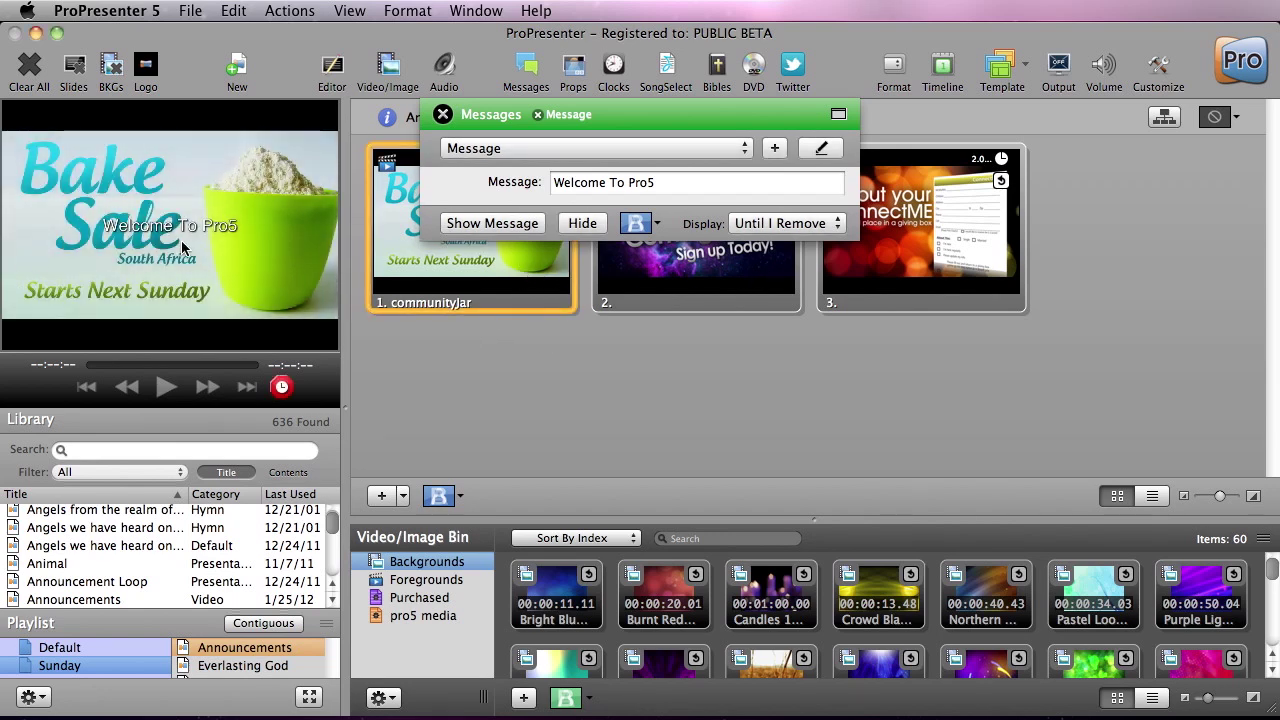
key("Right")
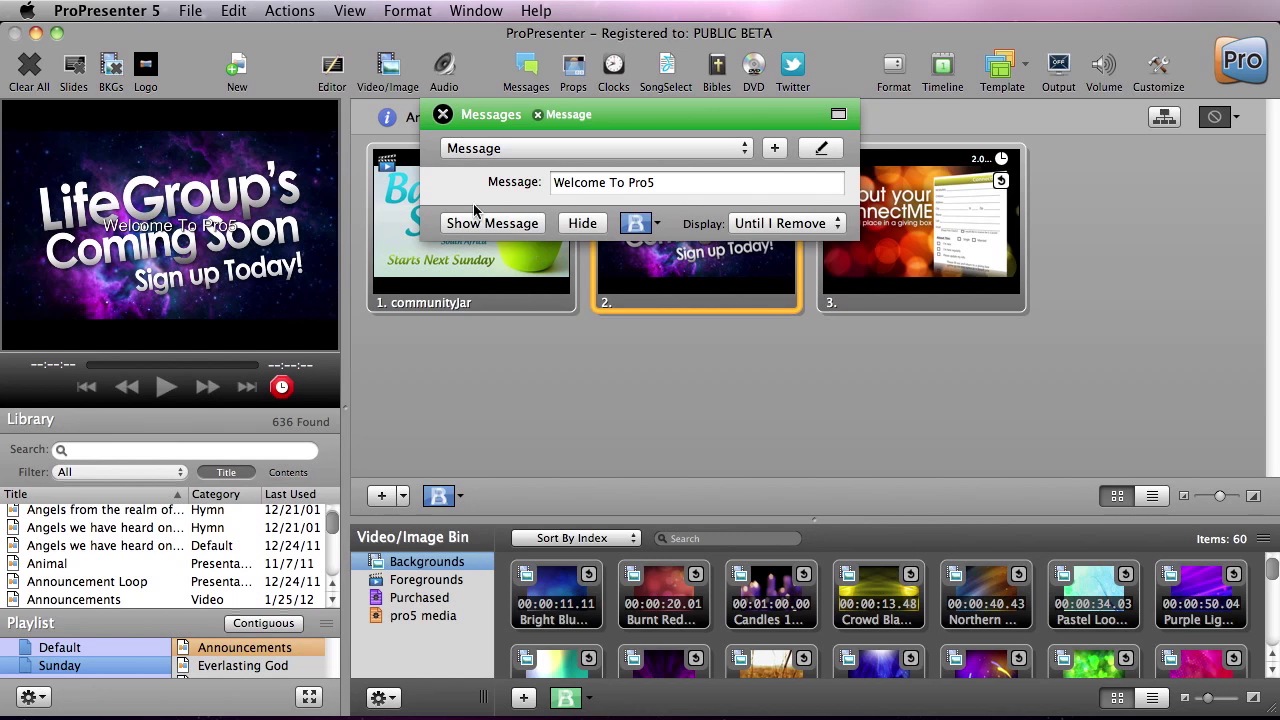
key("Right")
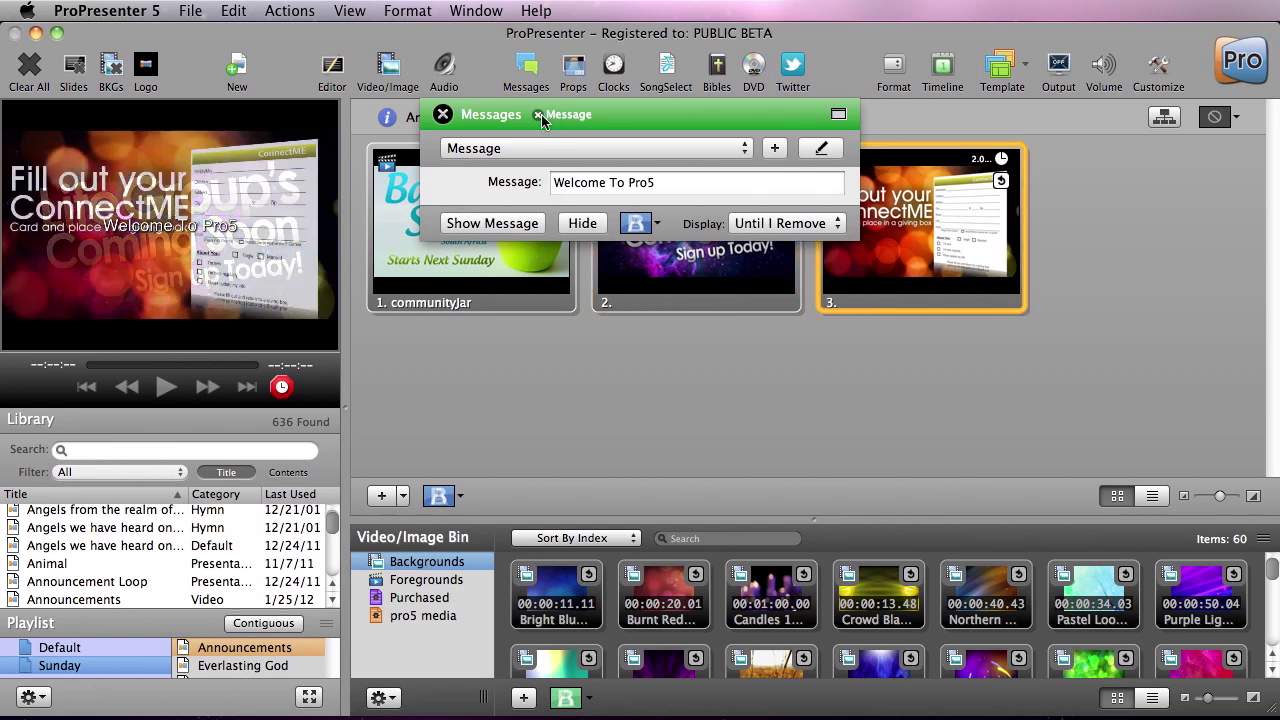
key("Right")
left_click(24, 80)
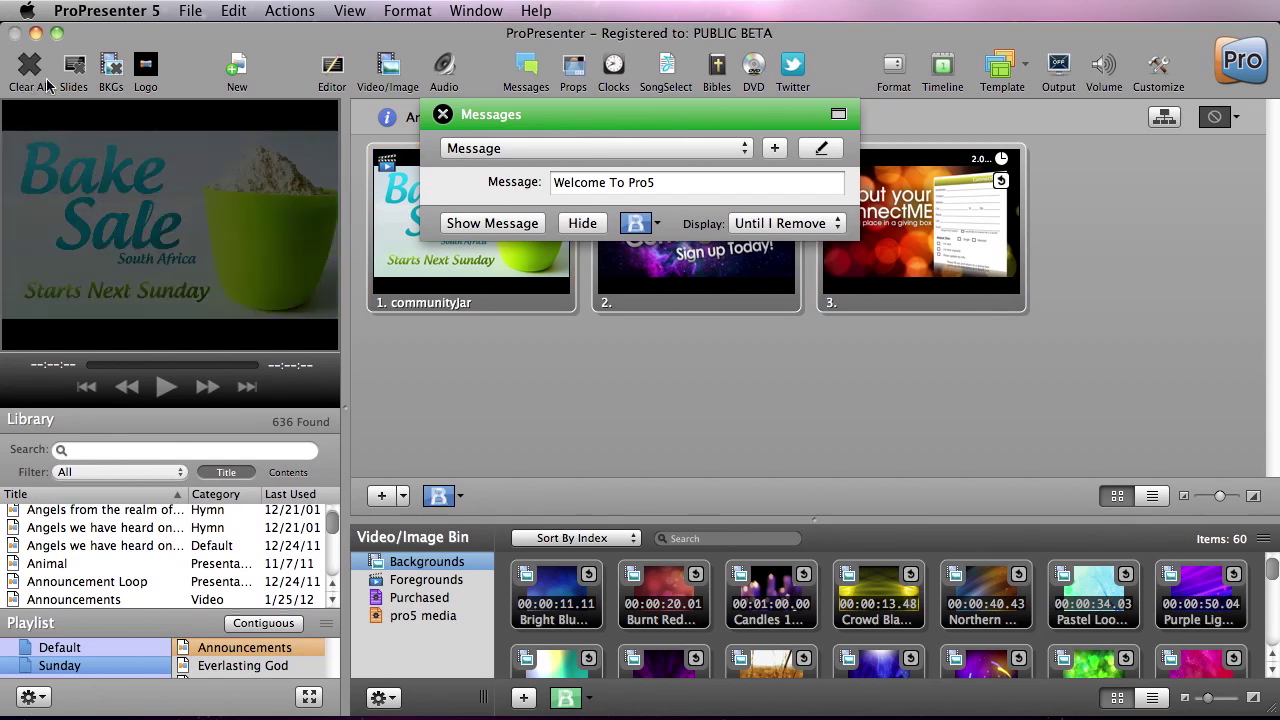
Step: View the Countdown message's settings and return to the Message template
left_click(647, 158)
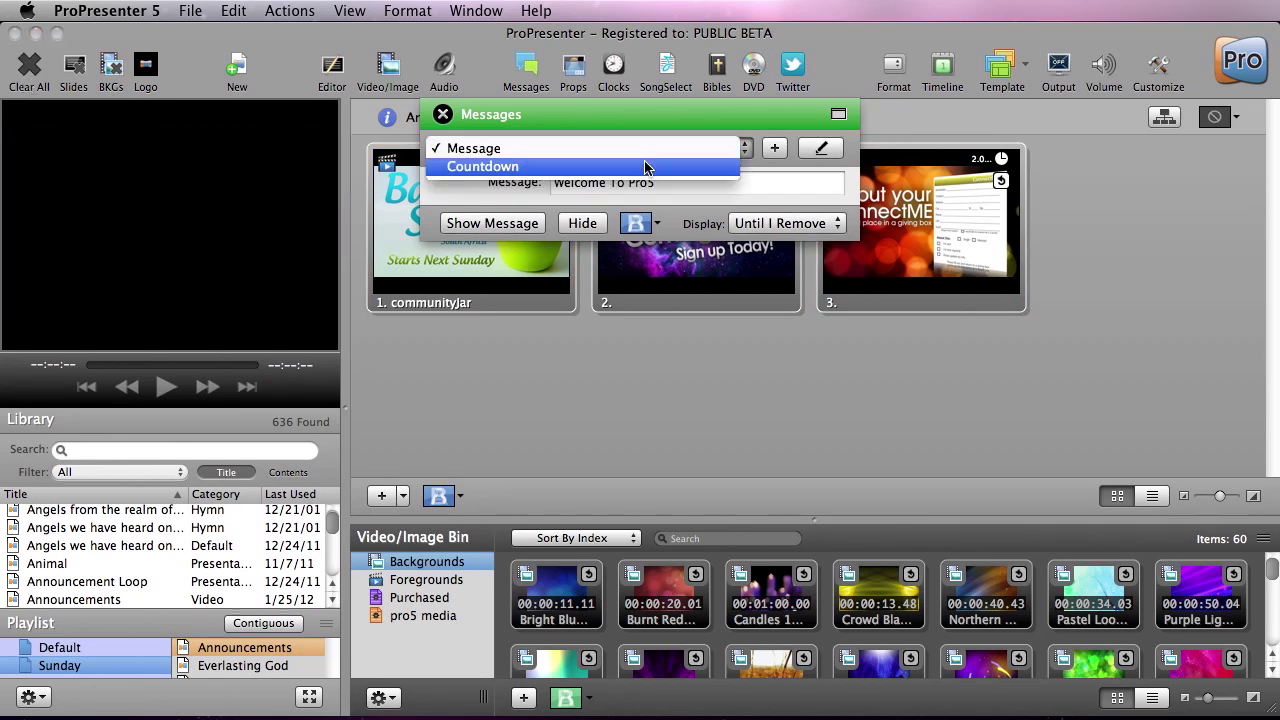
left_click(646, 166)
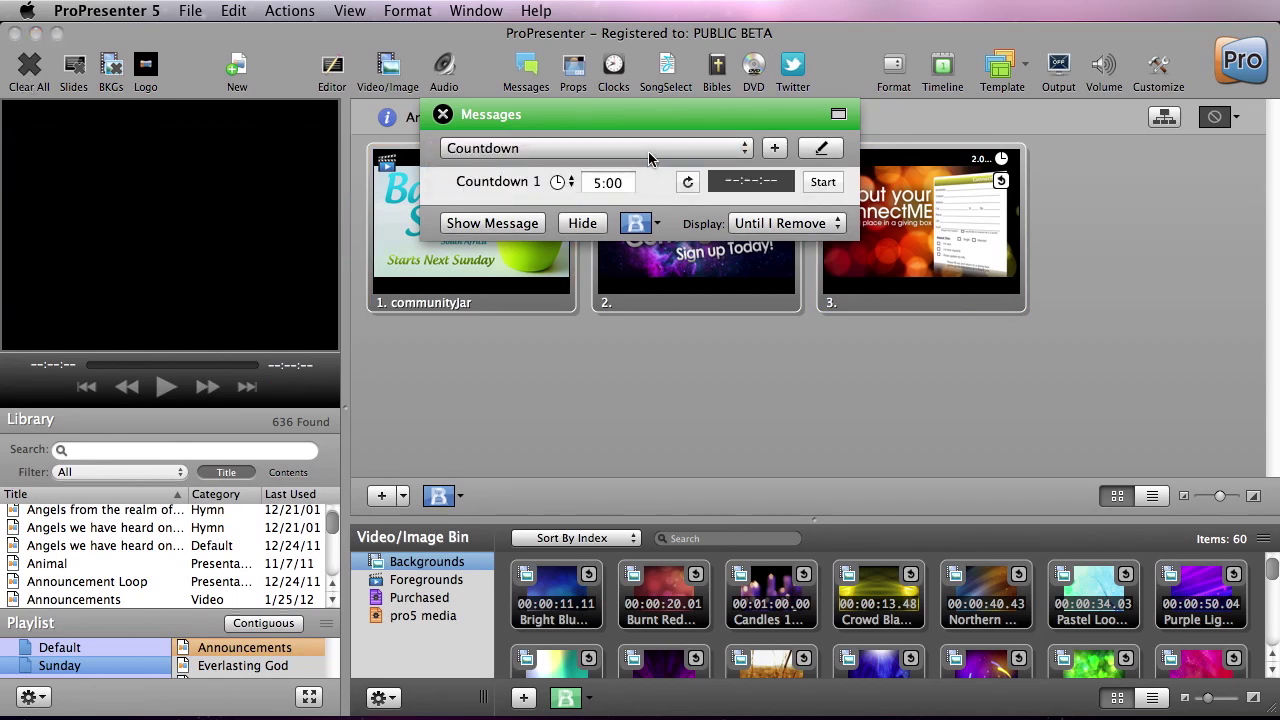
left_click(648, 151)
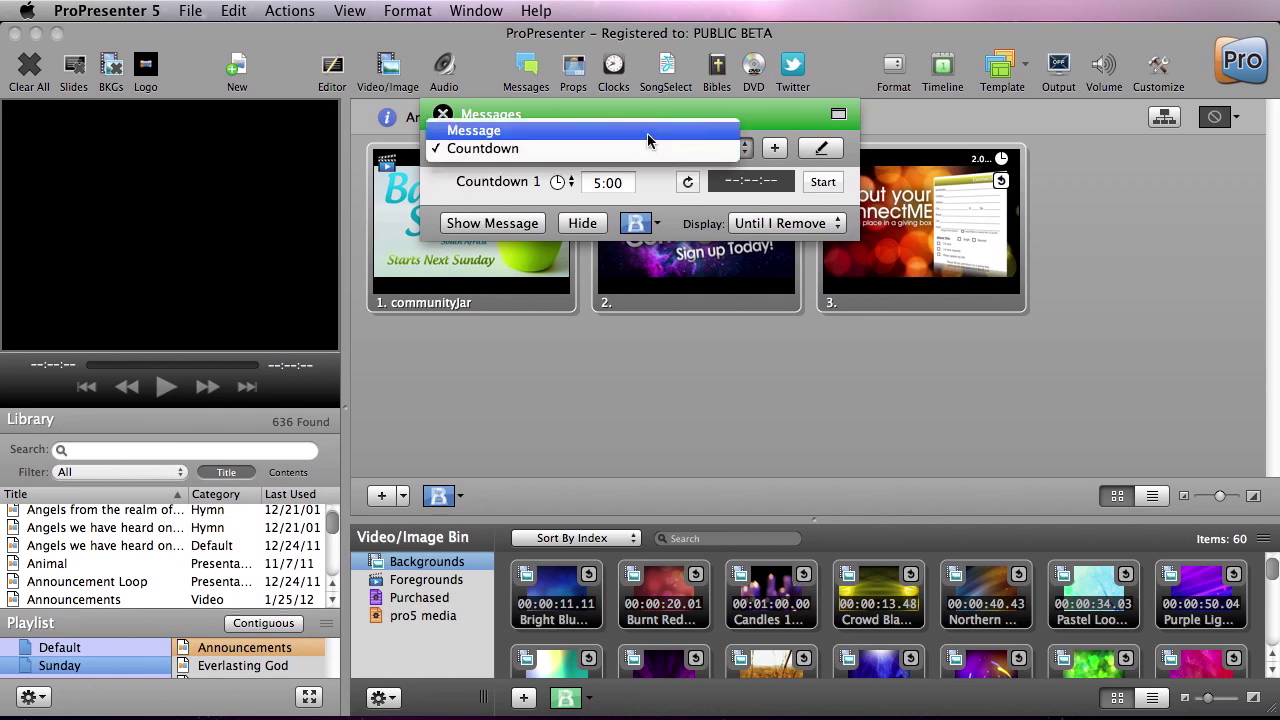
left_click(650, 130)
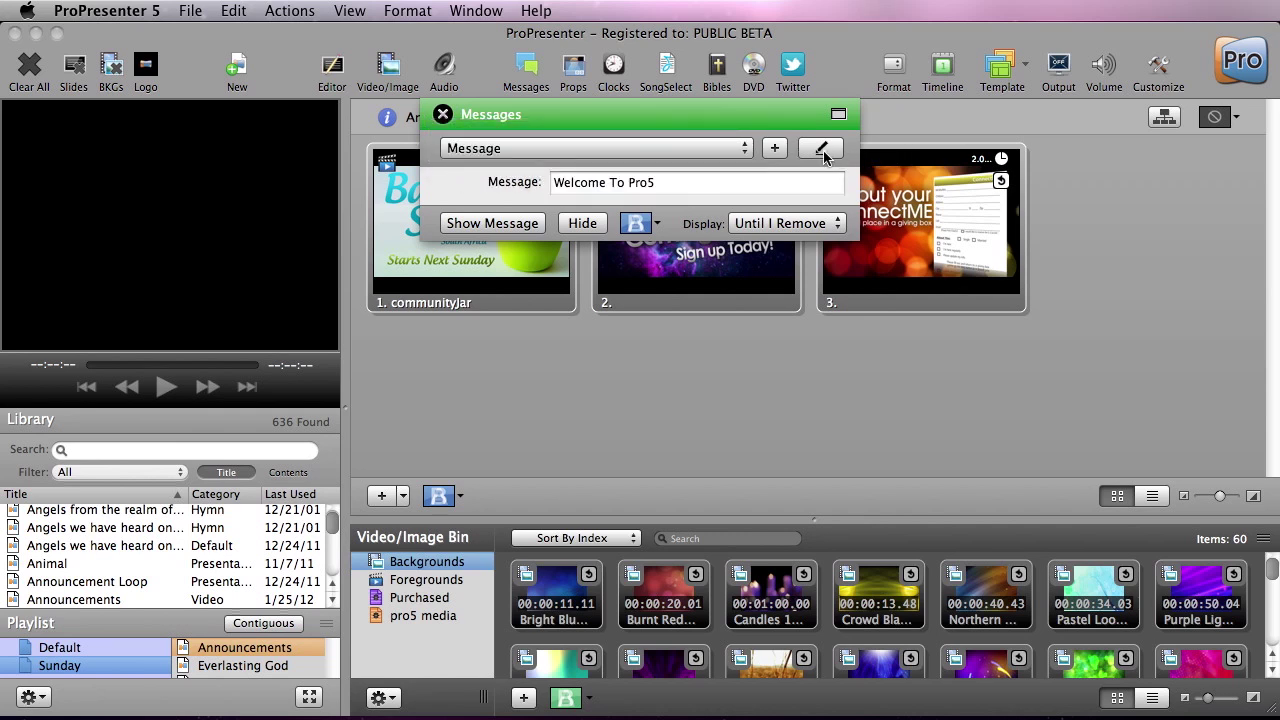
Step: Open the message editor and look through the Countdown message's text and the available tokens
left_click(822, 150)
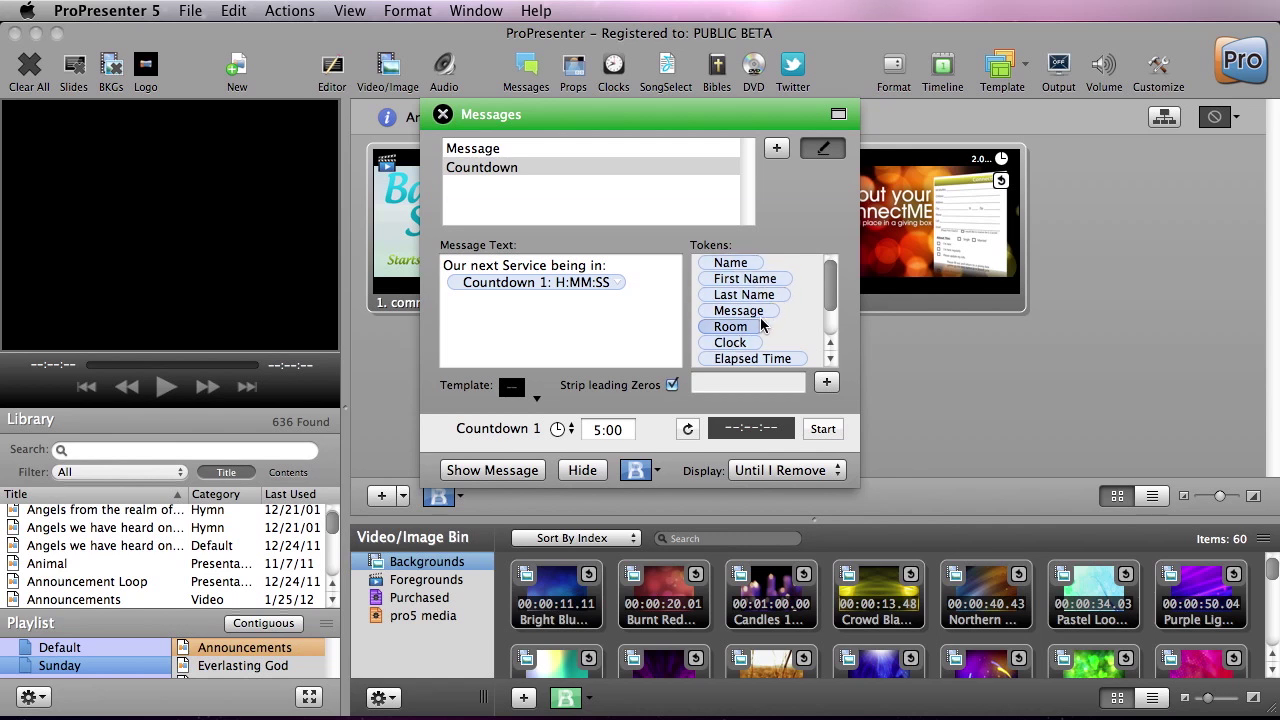
scroll(768, 343, "down", 3)
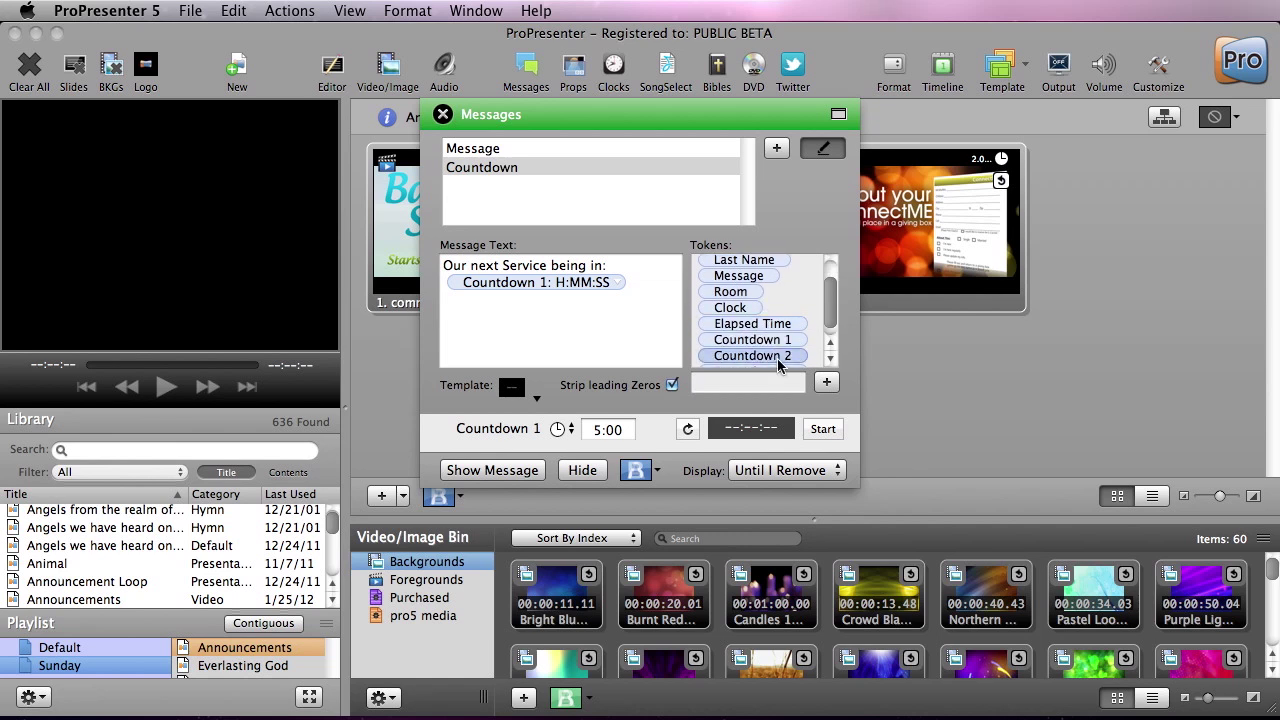
scroll(773, 343, "up", 3)
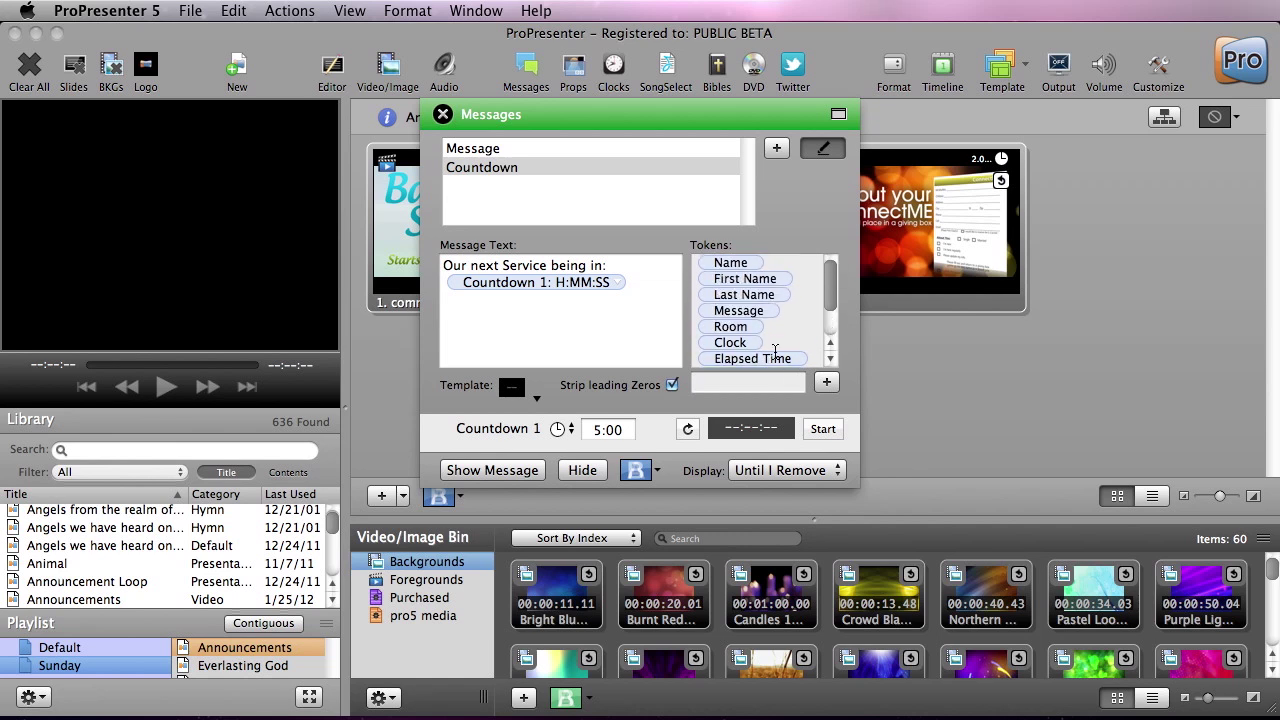
Step: Add a new message named "Lights On" with the message text "ATTENTION: License #"
left_click(777, 150)
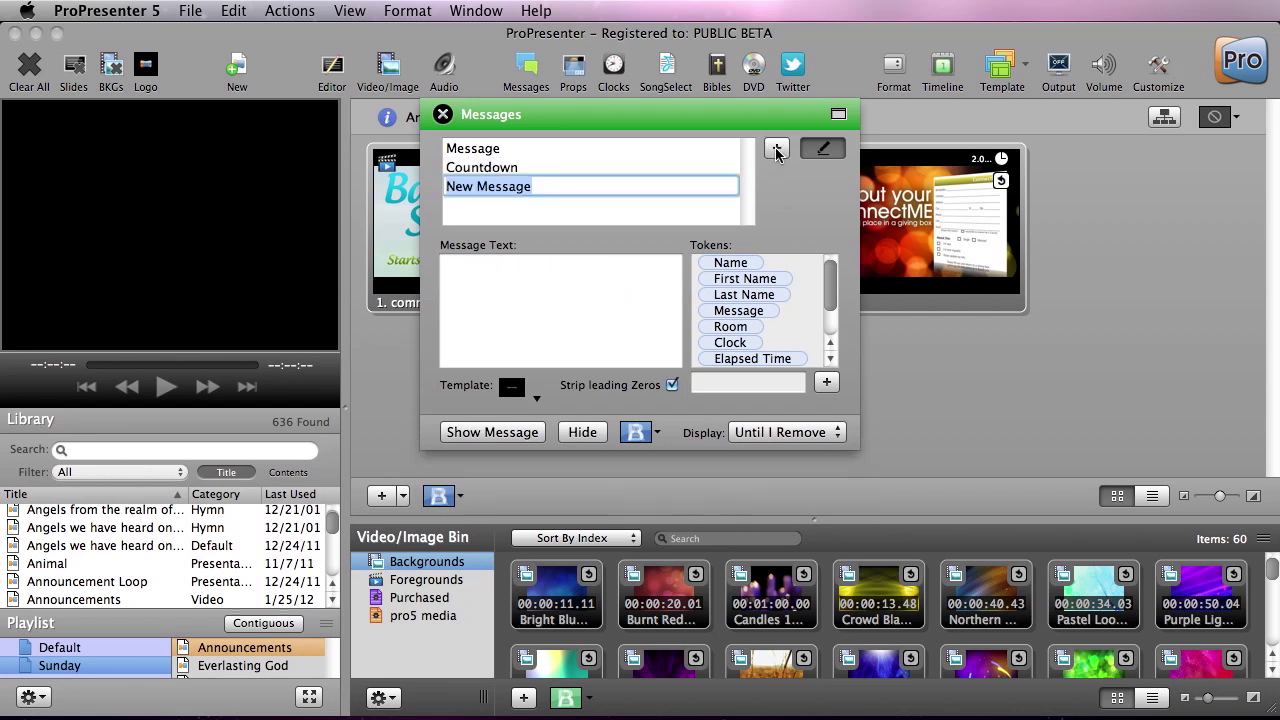
type("Lights On")
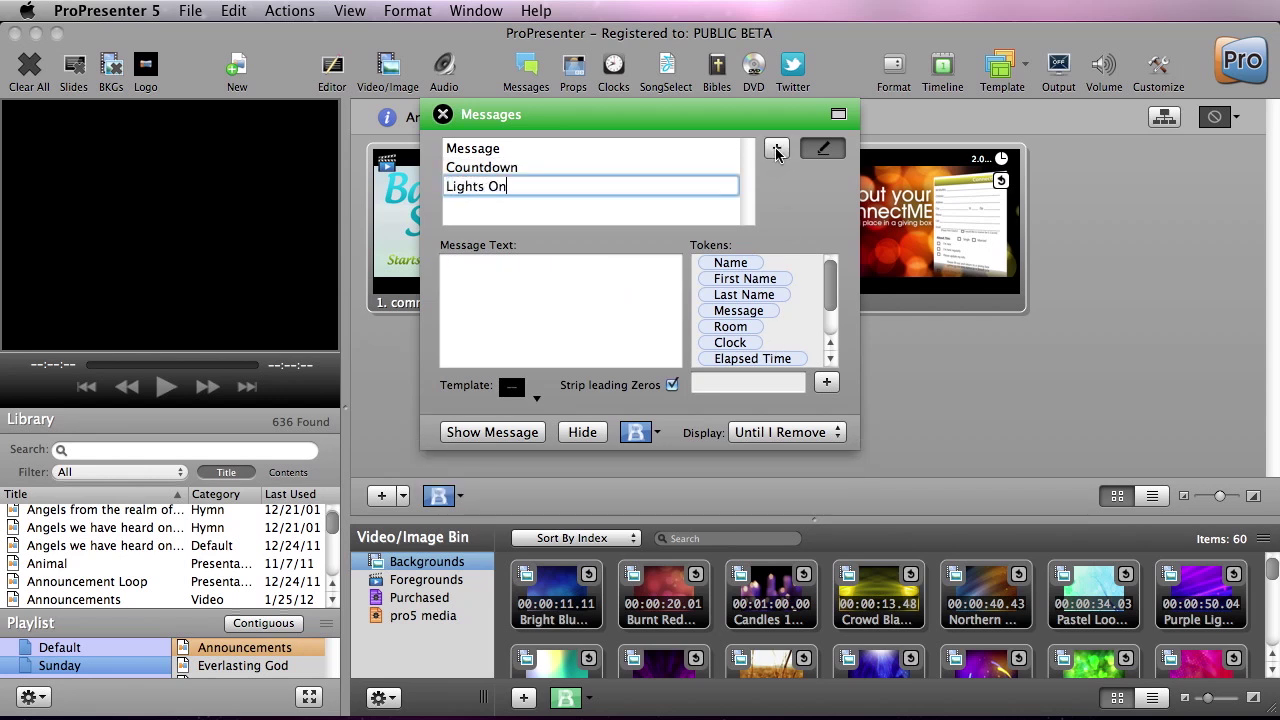
left_click(558, 273)
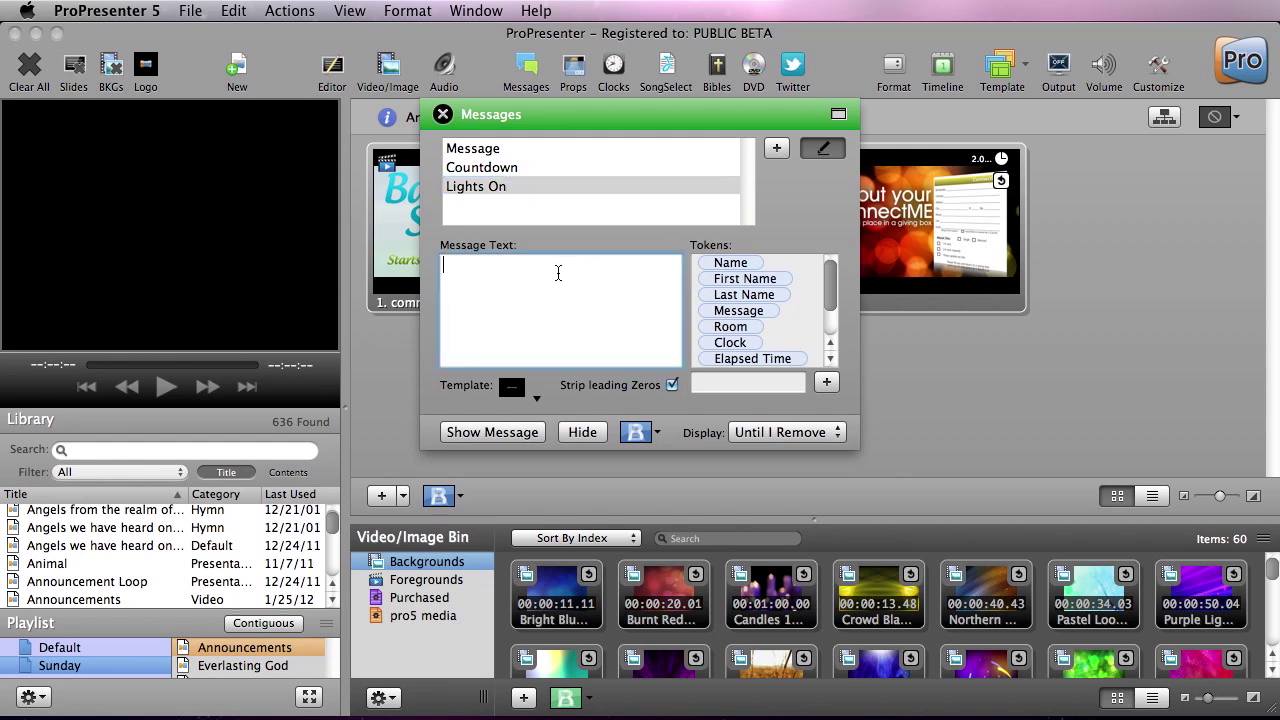
type("ATTENTION: License #")
scroll(833, 287, "down", 3)
scroll(838, 320, "up", 3)
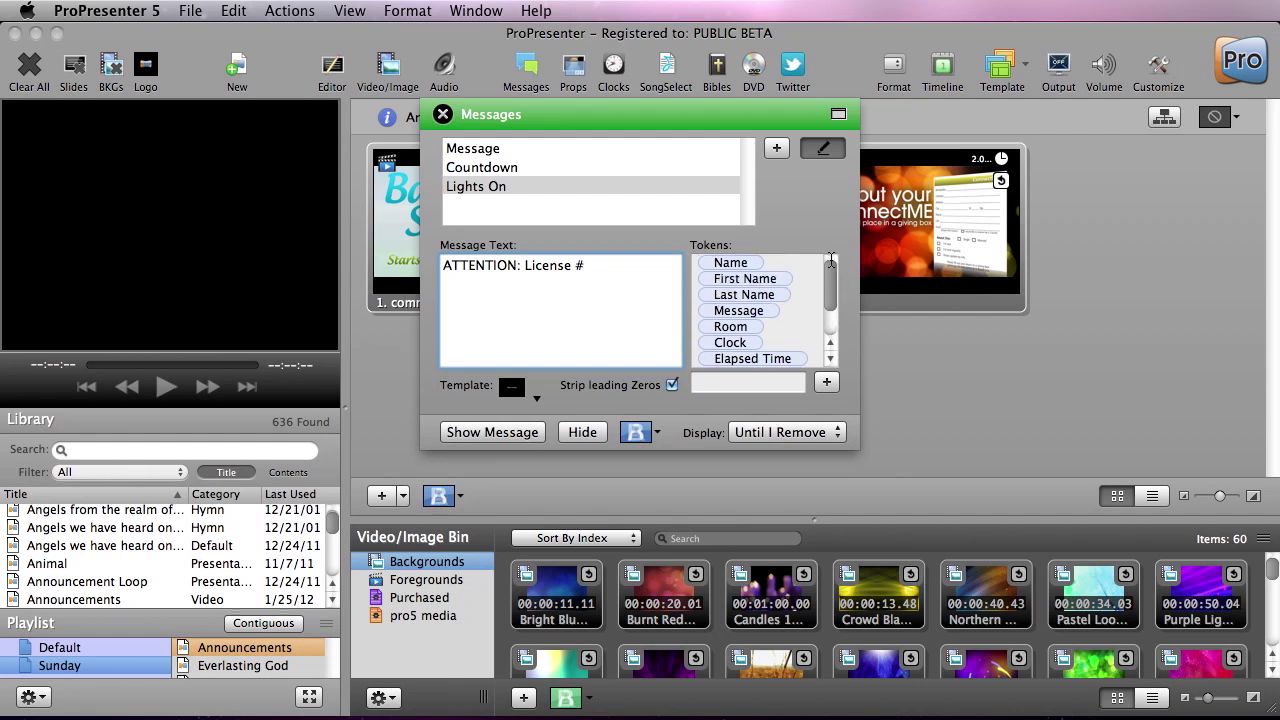
Step: Create a "license" token, insert it after "License #" in the message text, and append "your lights are on."
left_click(748, 380)
type("lice")
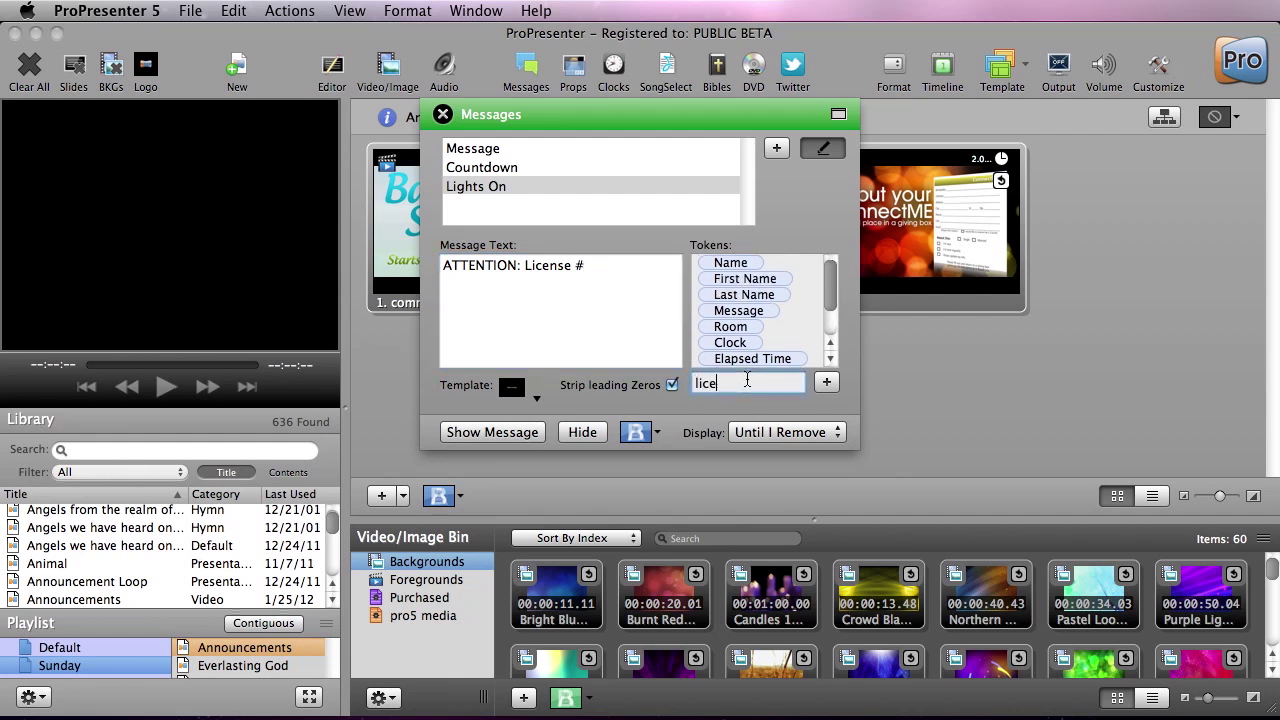
type("nse")
scroll(830, 316, "down", 3)
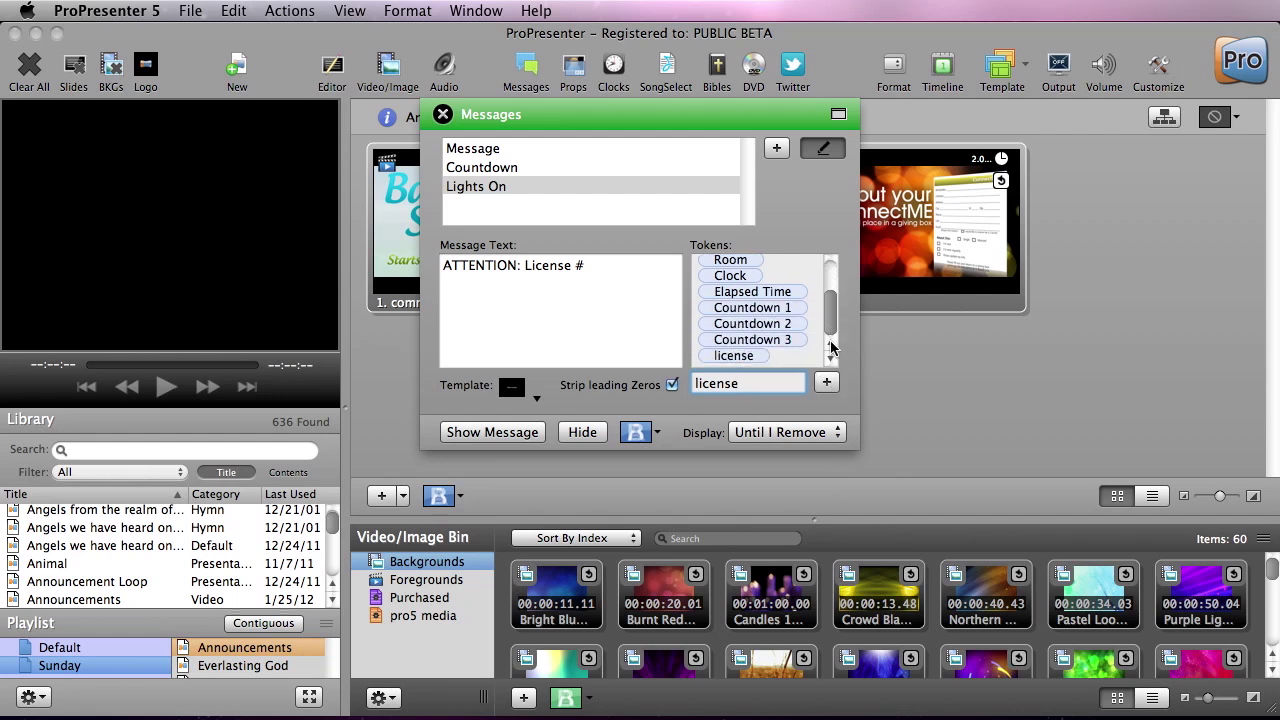
left_click_drag(741, 358, 652, 276)
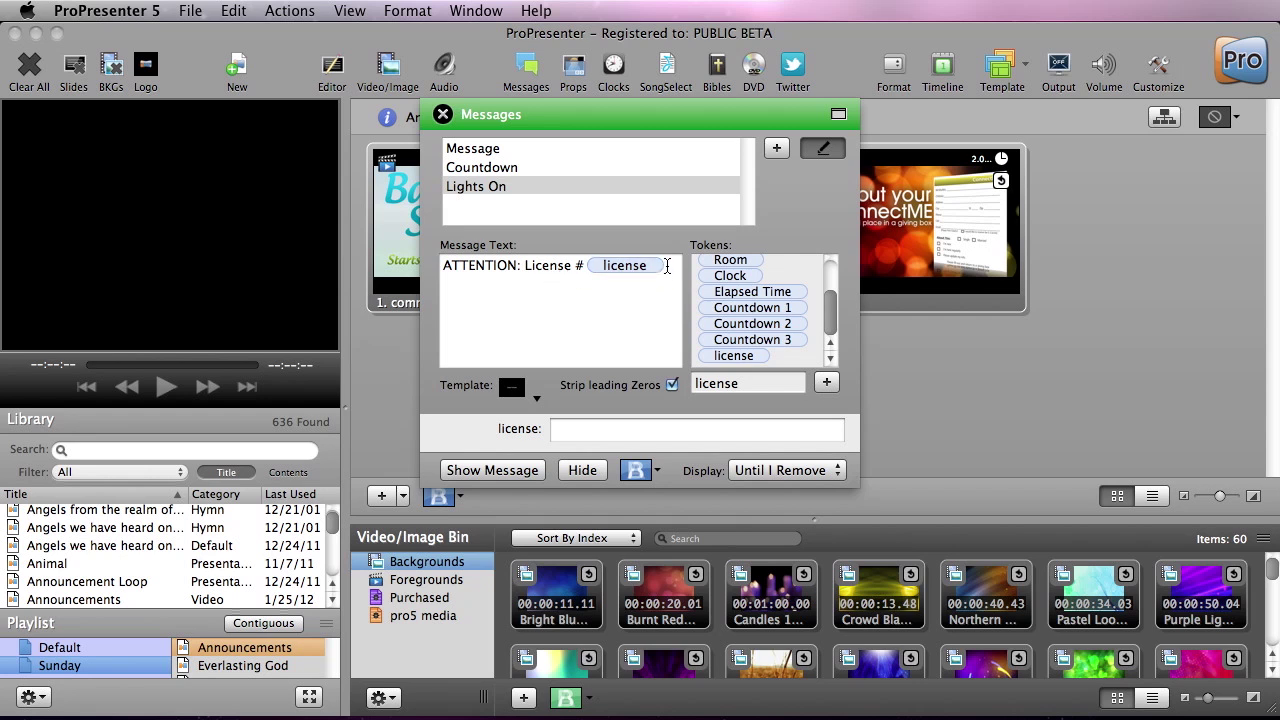
left_click(676, 266)
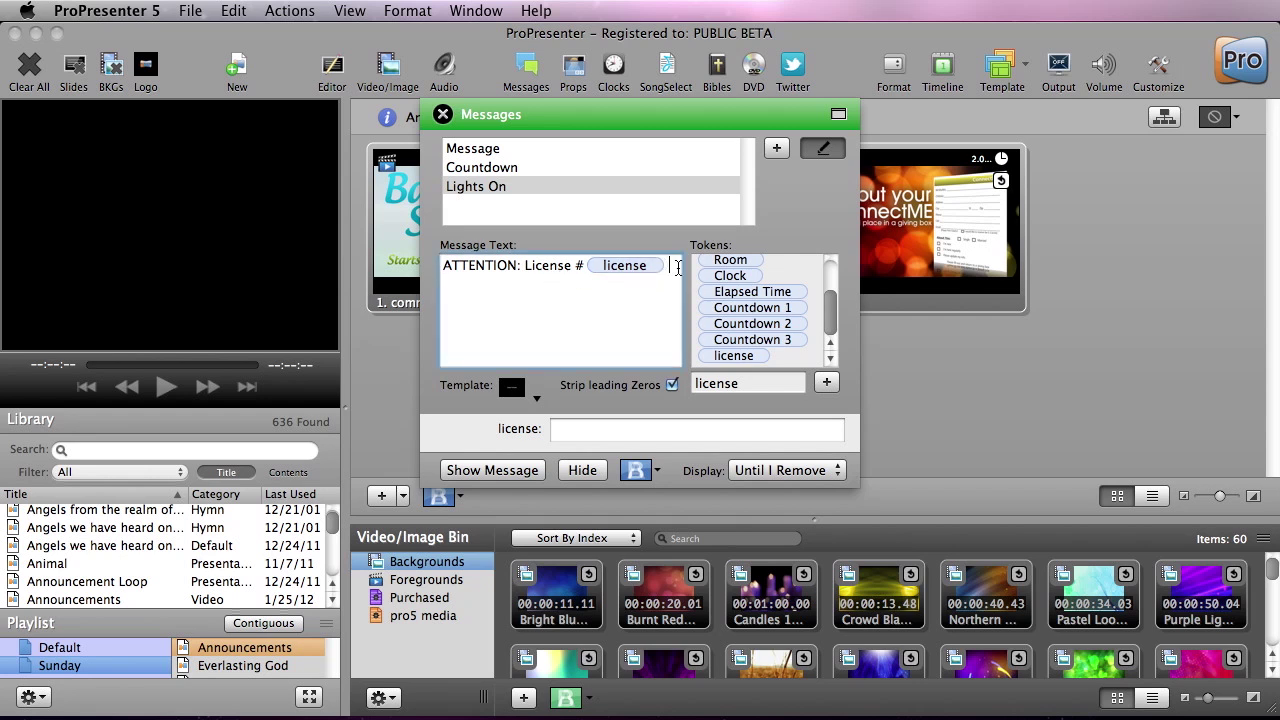
type("your lights are on.")
Step: Fill in a plate number for the license token and show the Lights On message
left_click(623, 430)
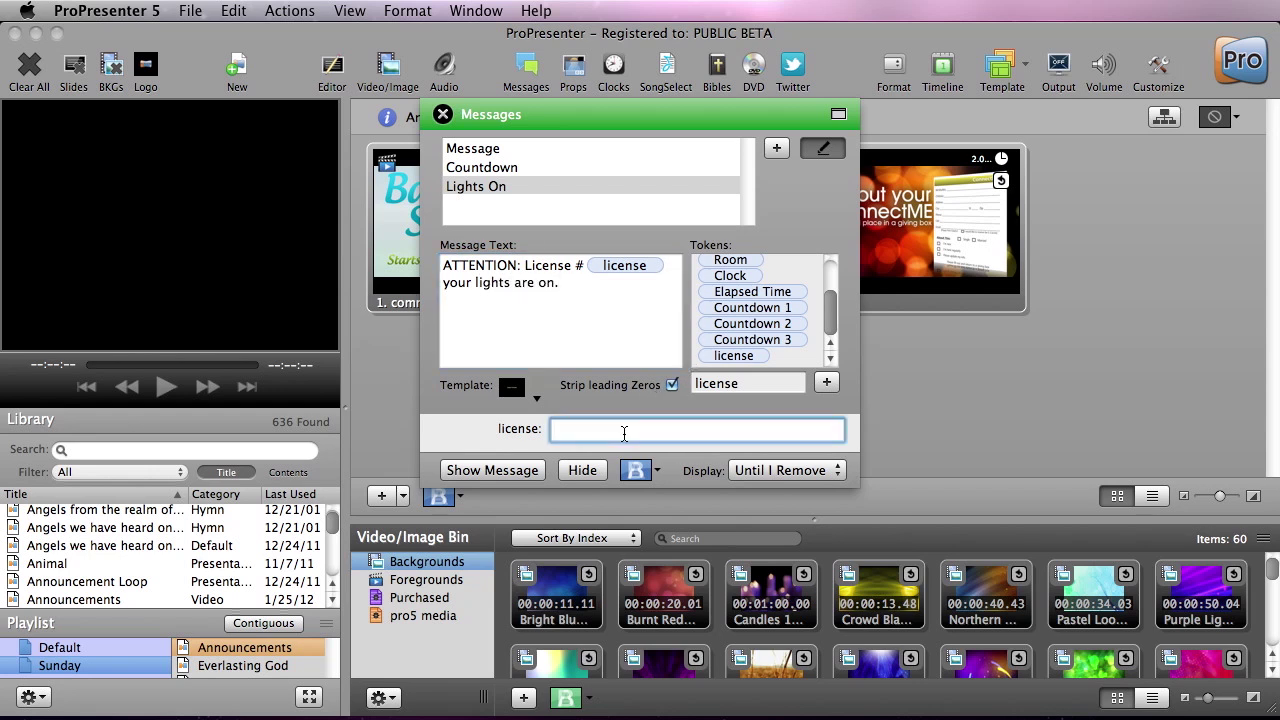
type("1234")
left_click(480, 471)
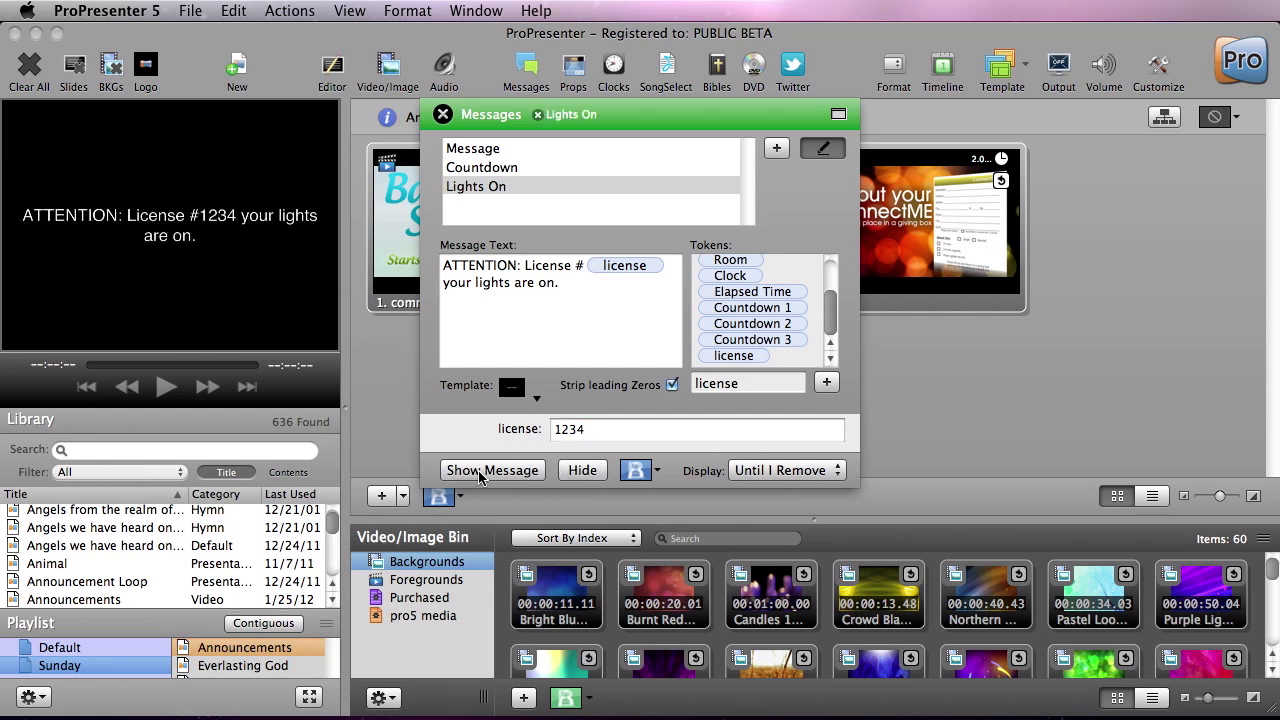
Step: Extend the message text with ", please go to parking lot." and insert a new "parking lot" token after "please go"
left_click(565, 286)
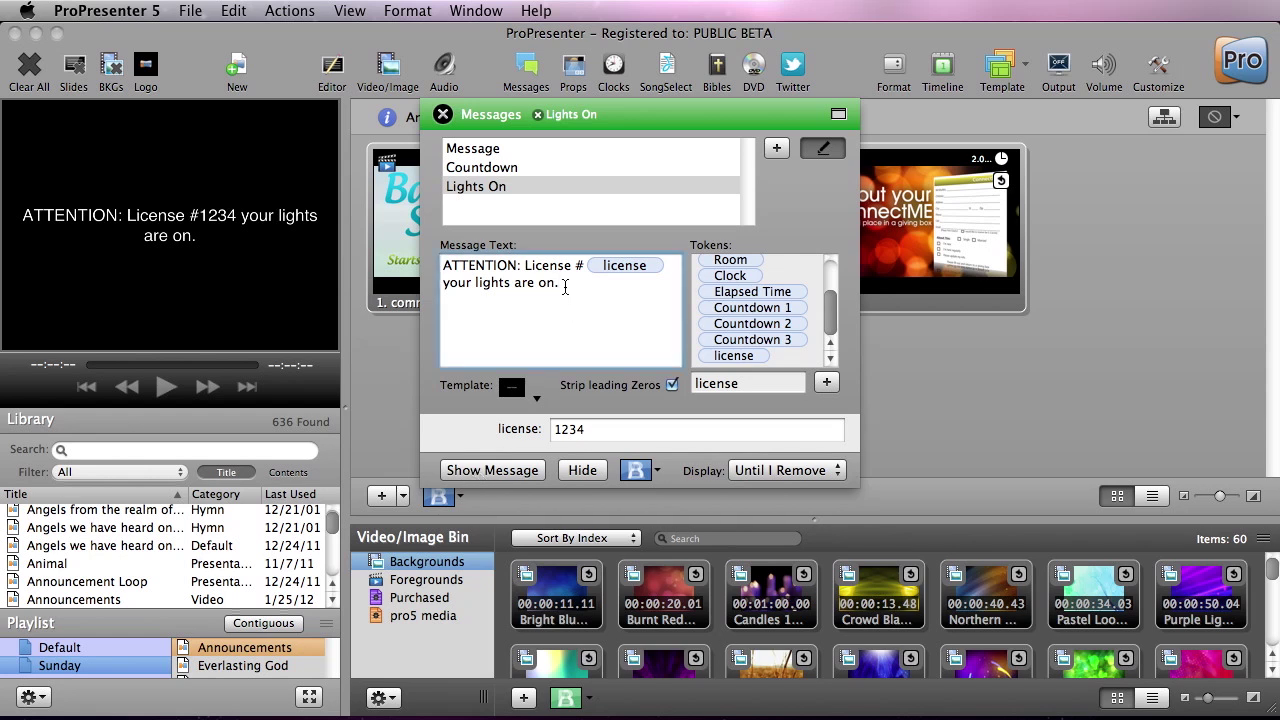
type("please go to parking lot")
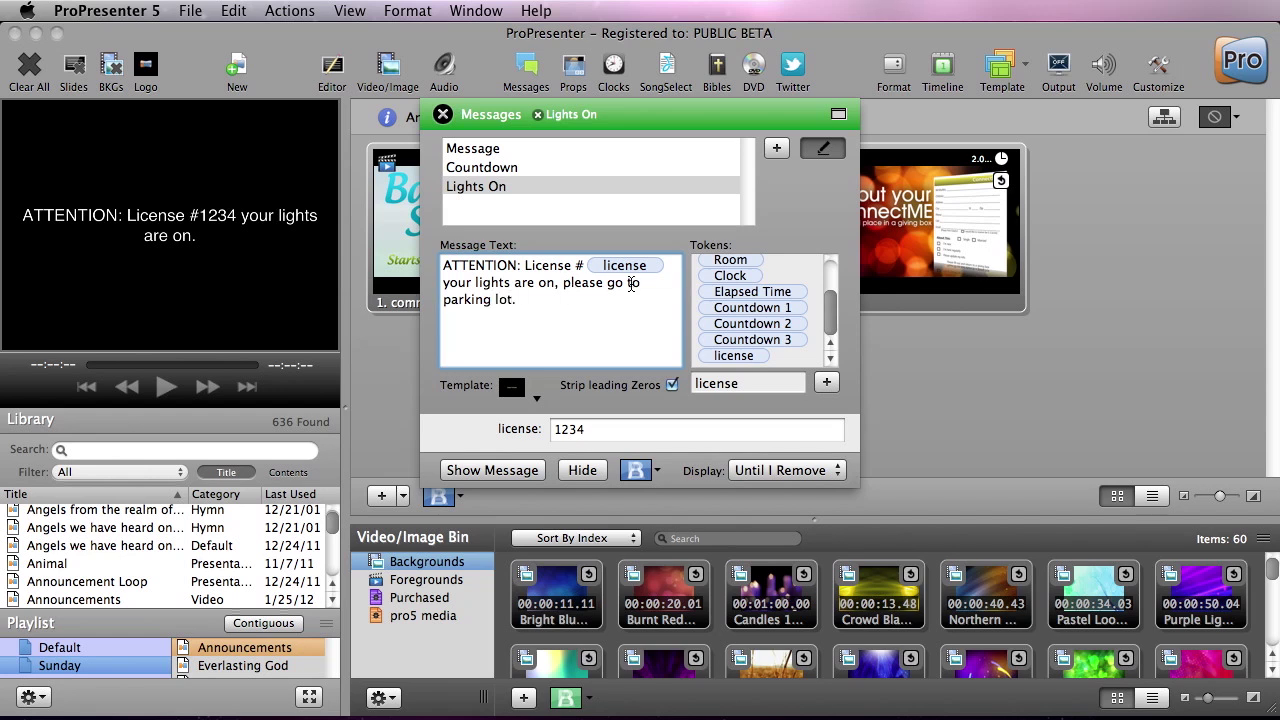
double_click(782, 380)
type("parking lot")
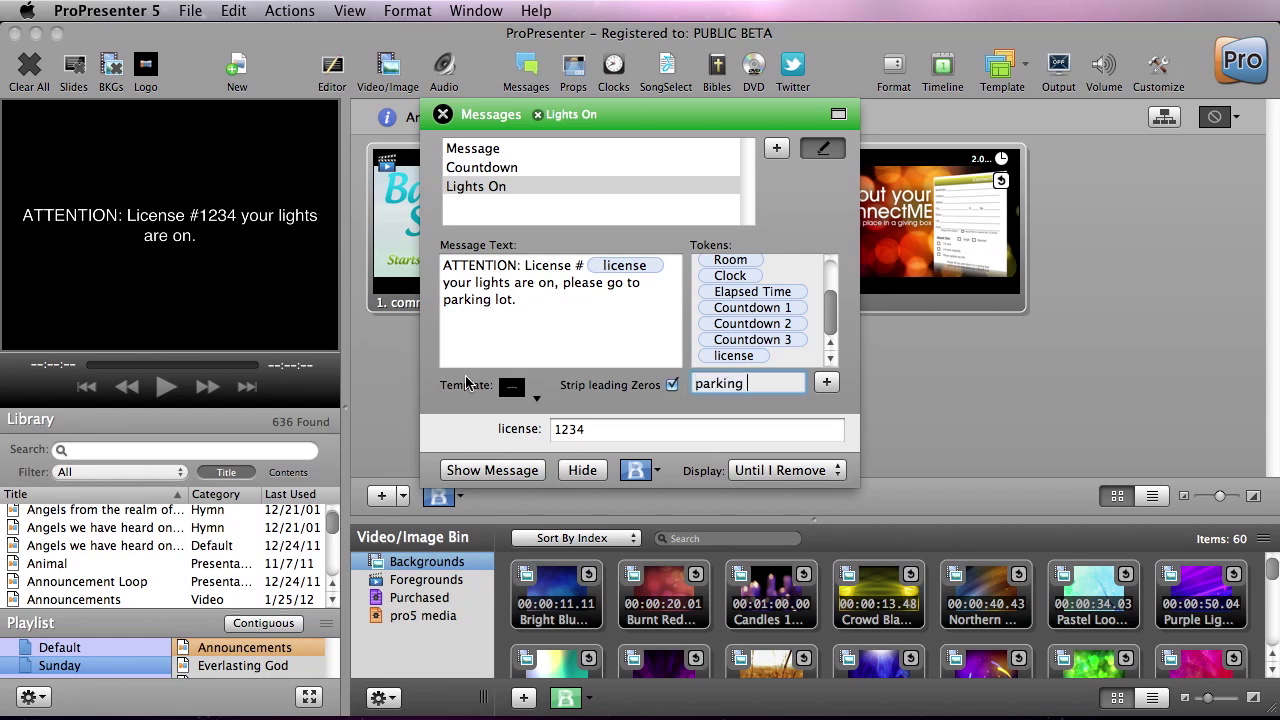
left_click(826, 381)
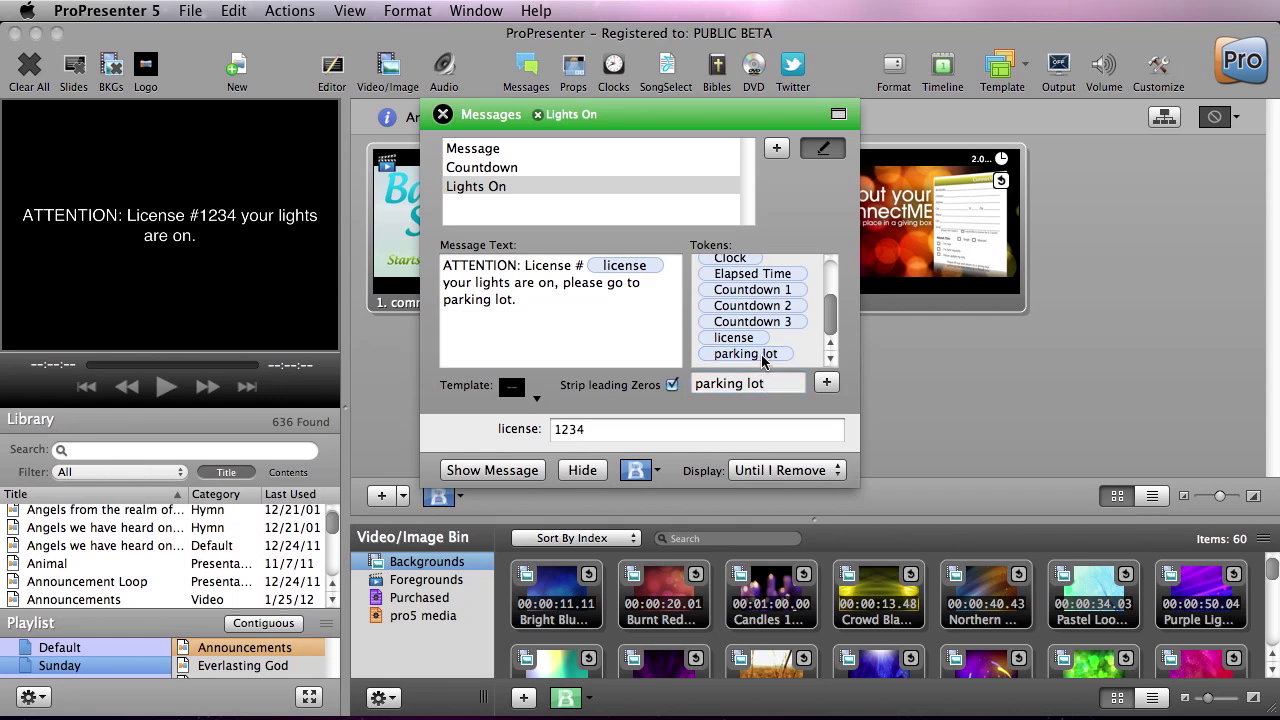
left_click_drag(745, 353, 628, 292)
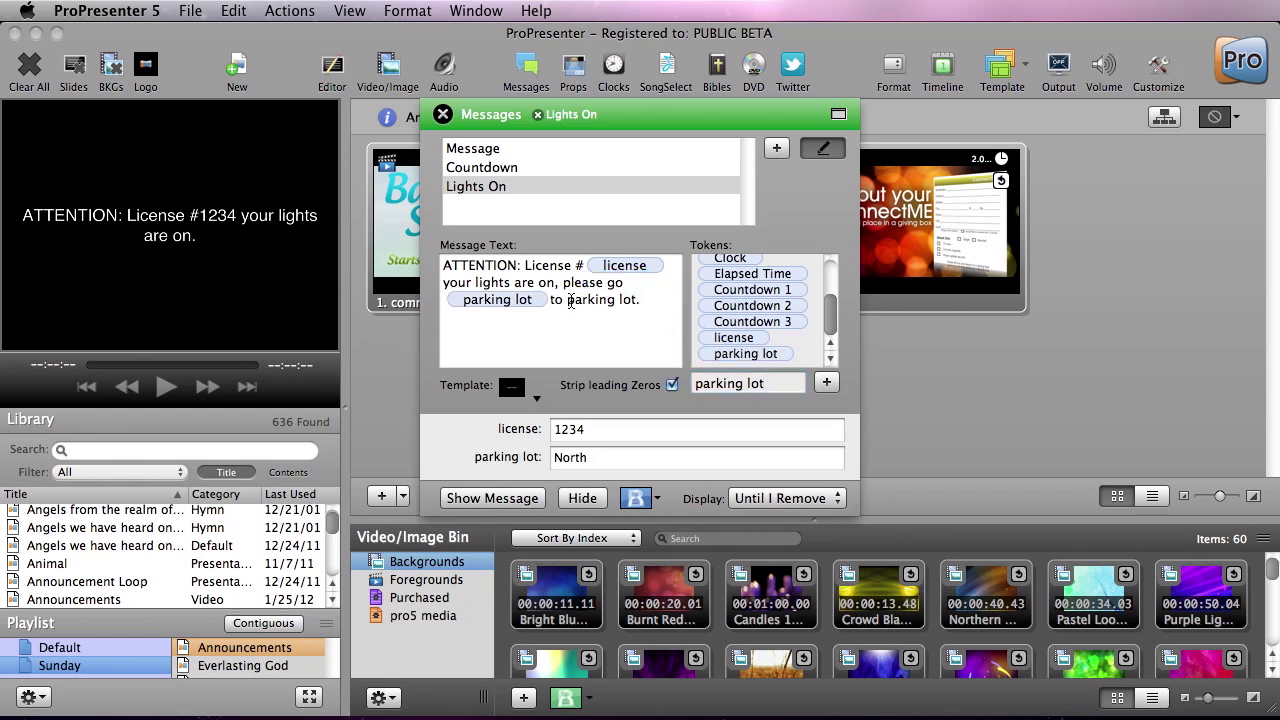
left_click(600, 319)
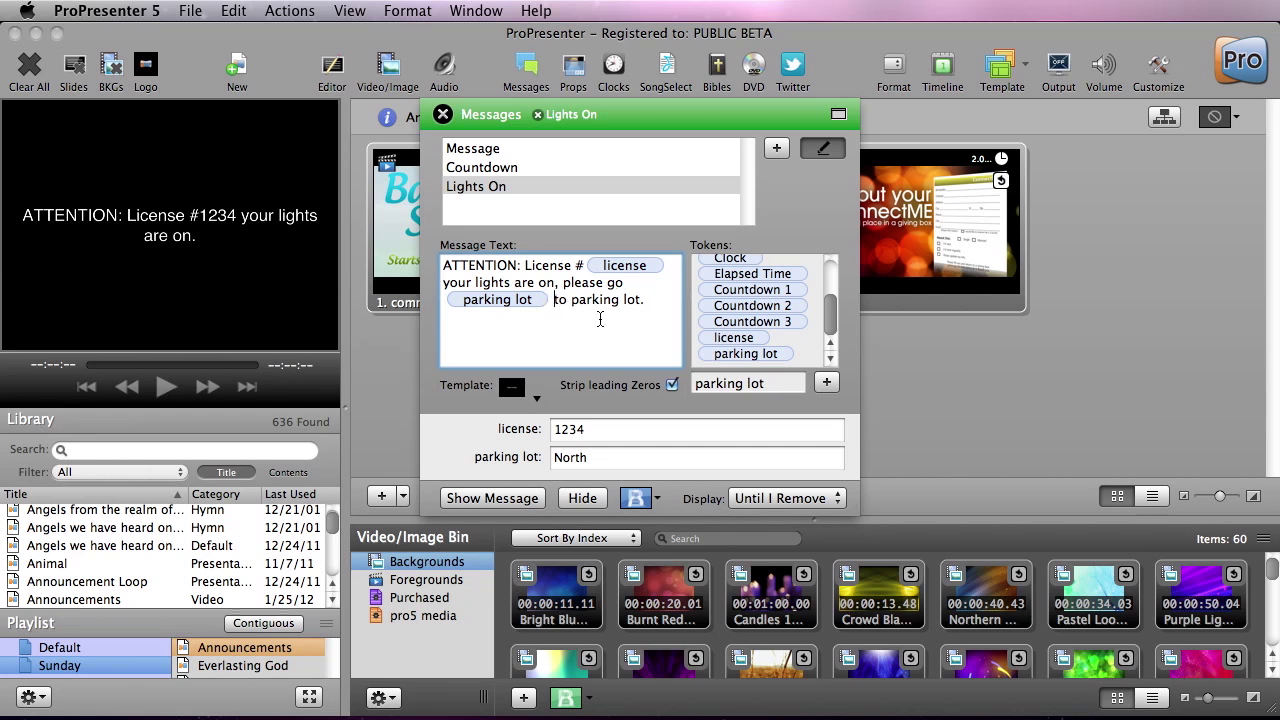
Step: Show the extended Lights On message with "North" as the parking lot value
left_click(599, 457)
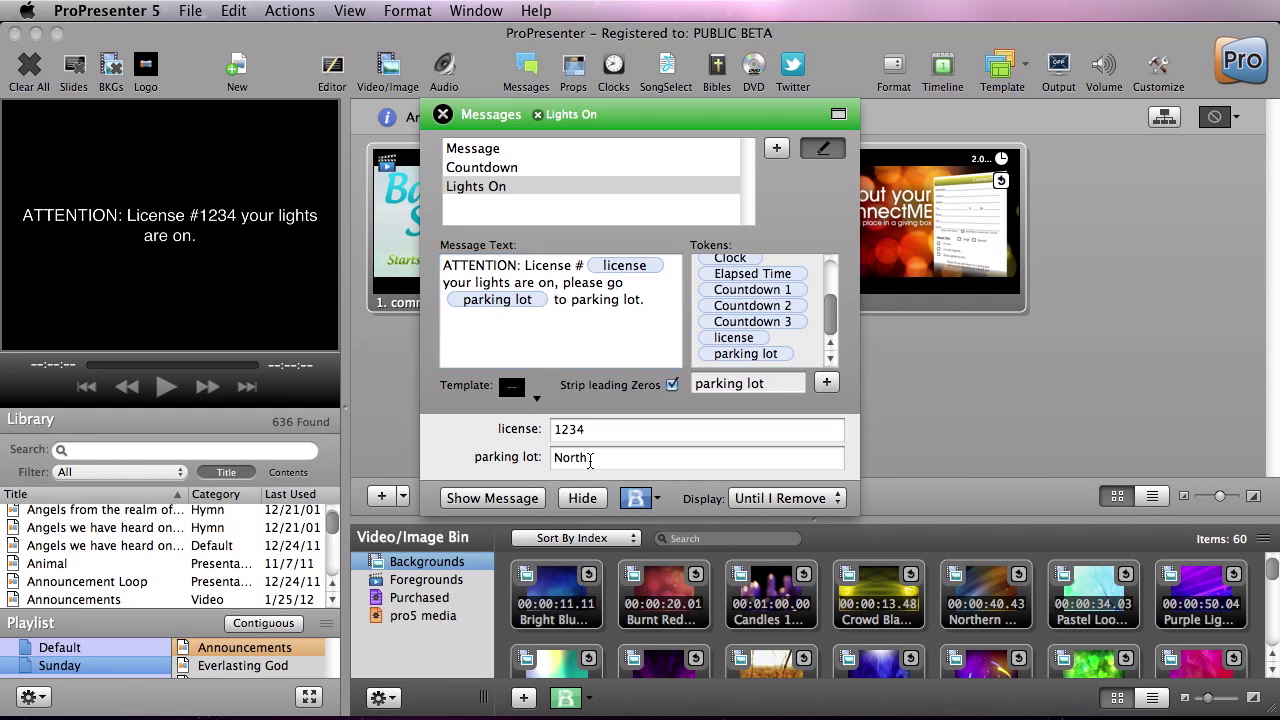
double_click(590, 457)
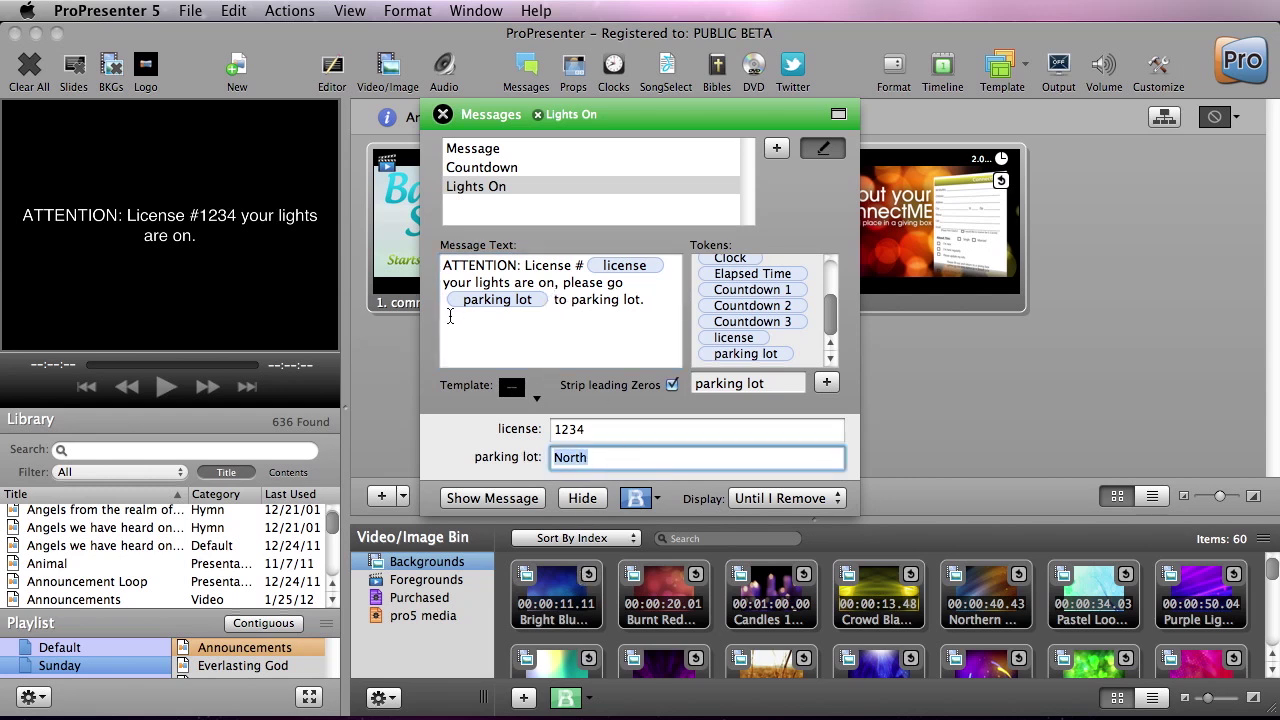
left_click(523, 500)
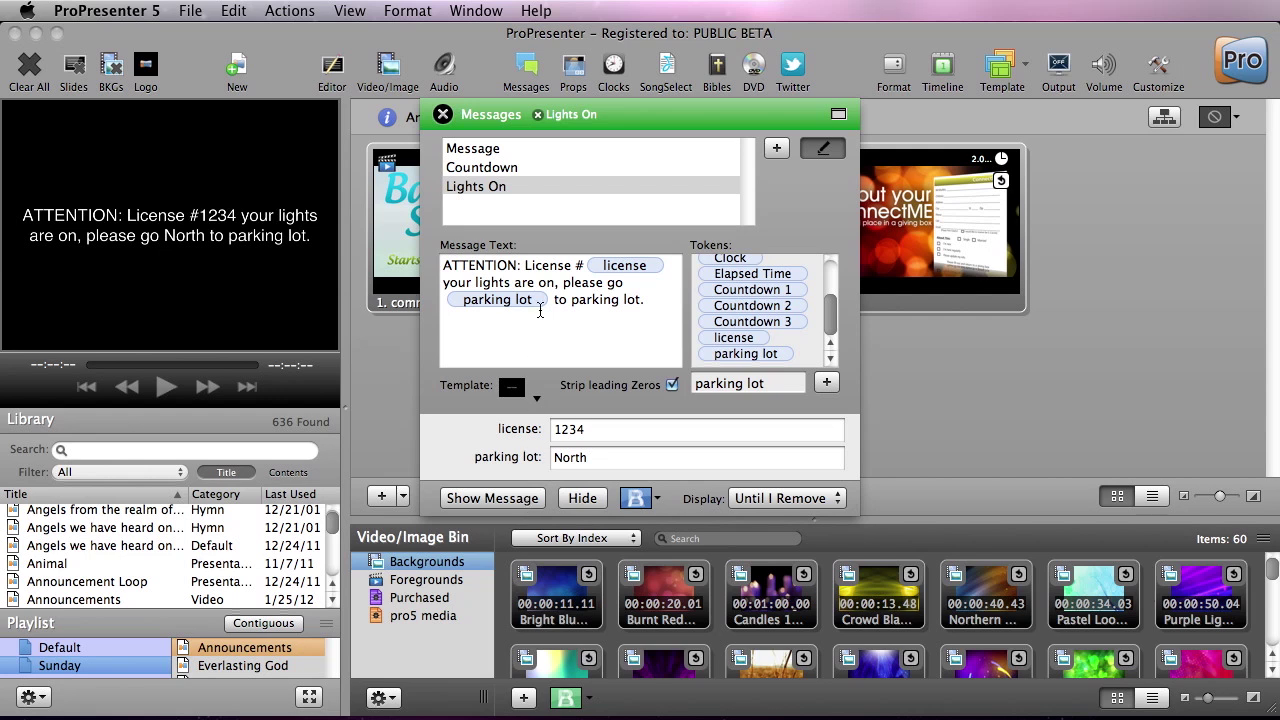
Step: Insert "the" after "please go" in the message text and show the message again
left_click(633, 283)
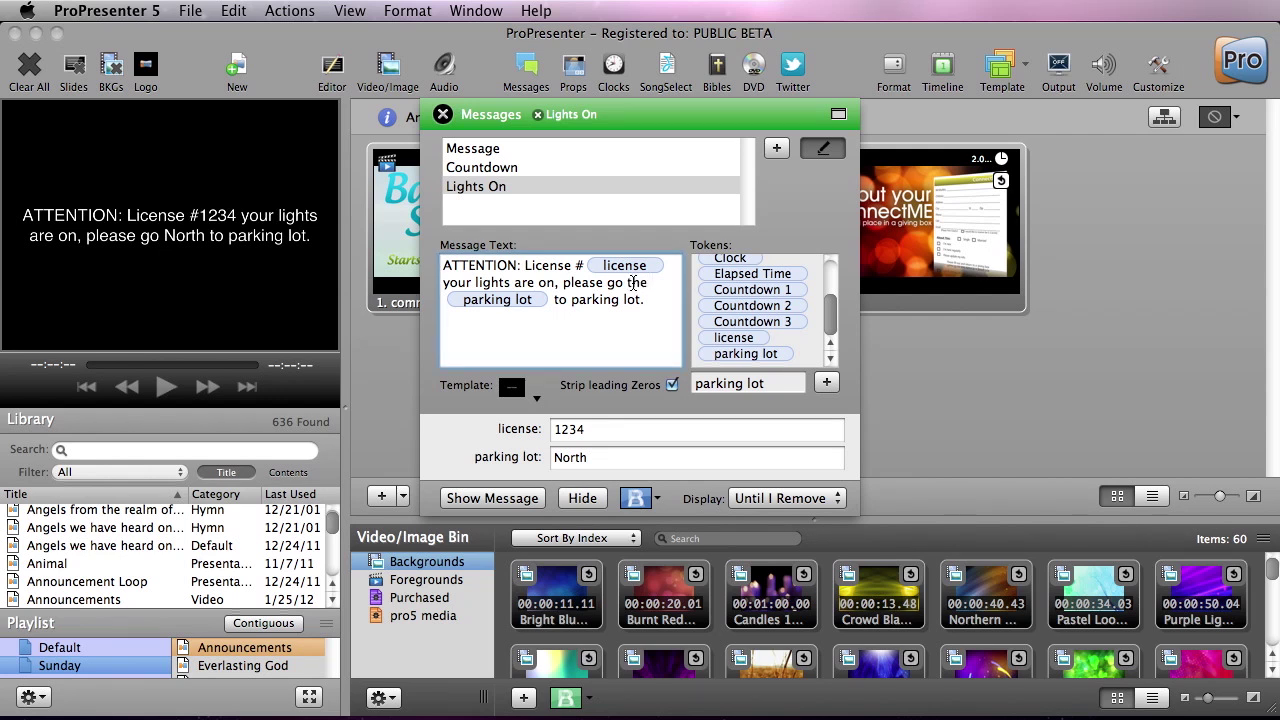
left_click(492, 500)
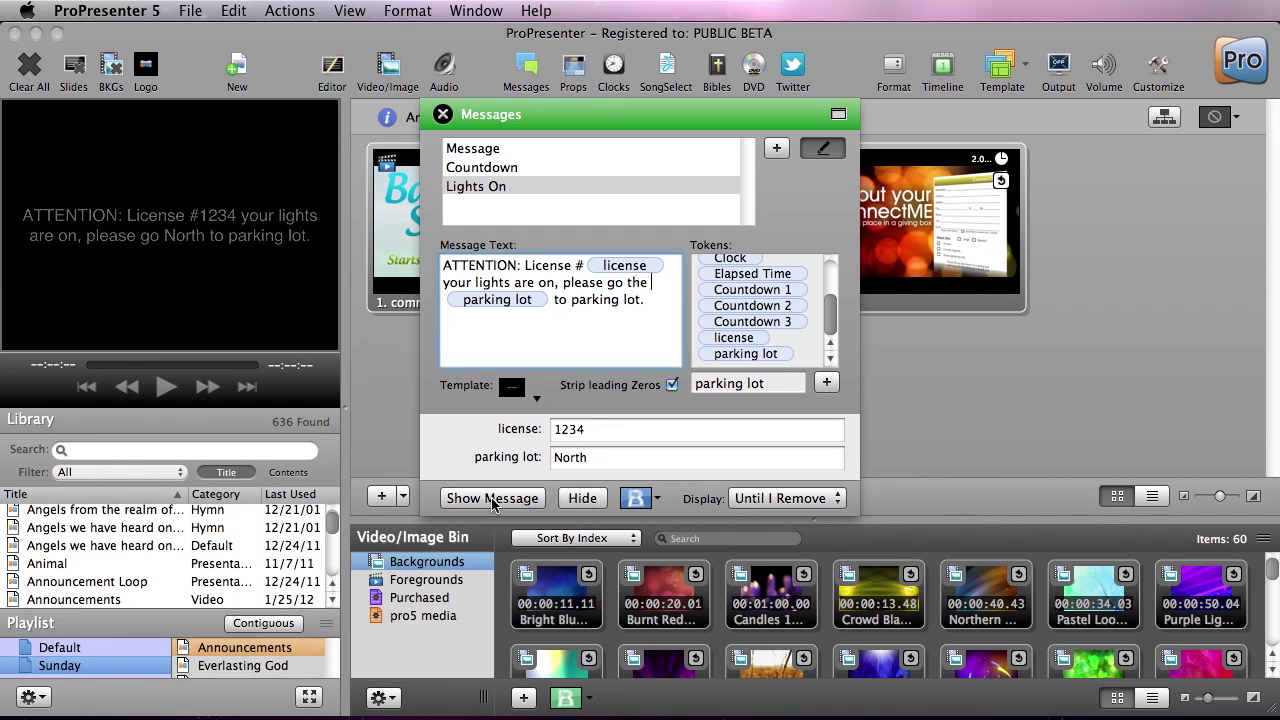
Step: Show the updated Lights On message, and set the Countdown message's timer to count down to 7:00 PM
left_click(492, 499)
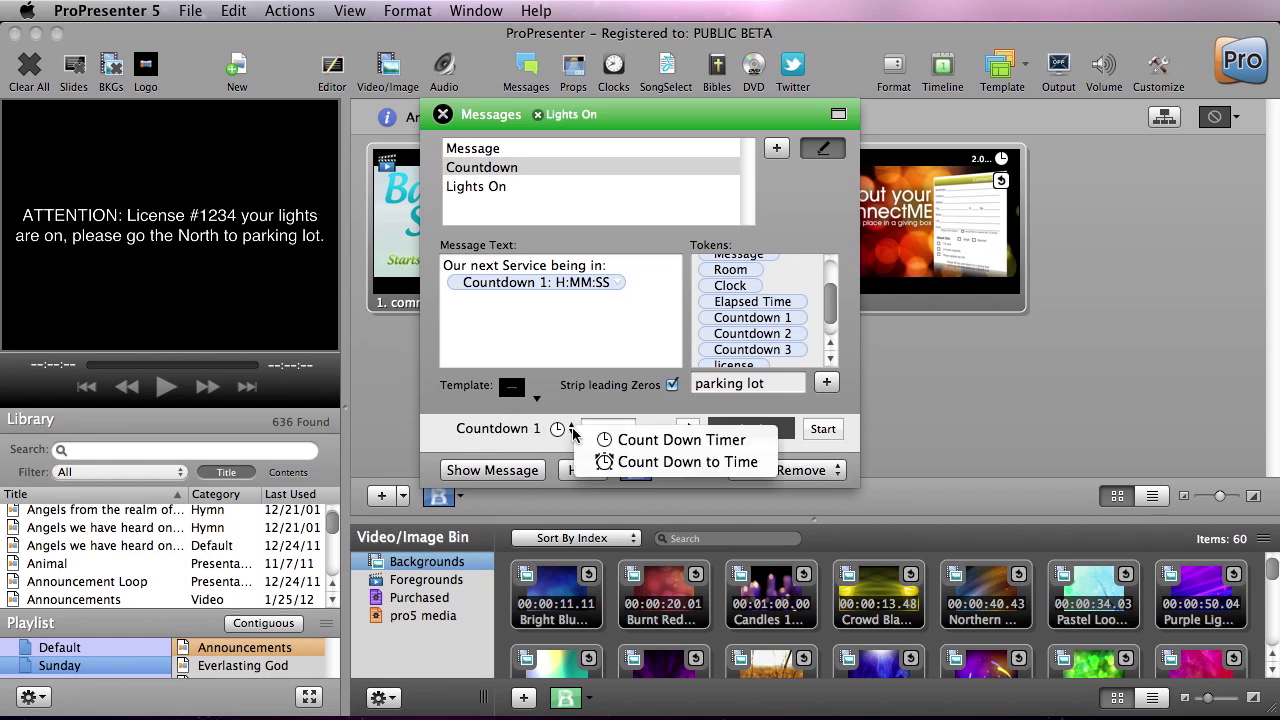
left_click(697, 464)
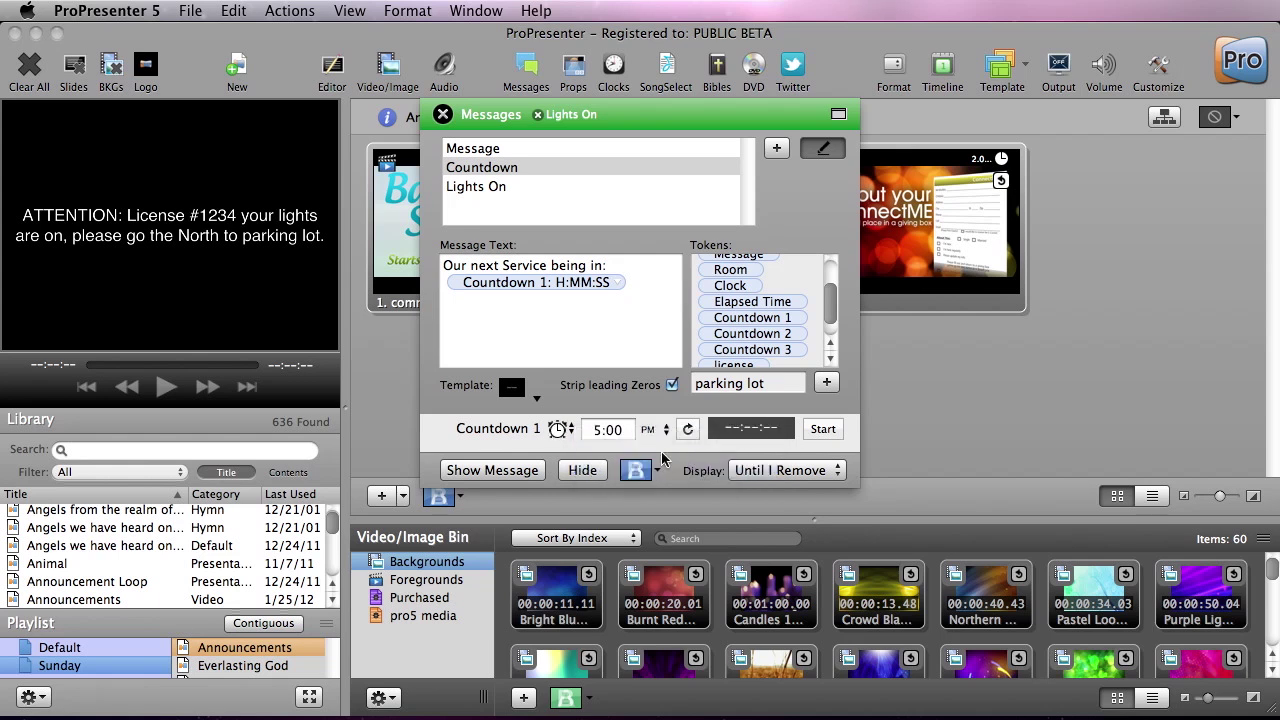
left_click(599, 432)
type("7")
double_click(599, 432)
Step: Open the Fullscreen template group for editing from the Countdown message and close the Messages window
left_click(536, 402)
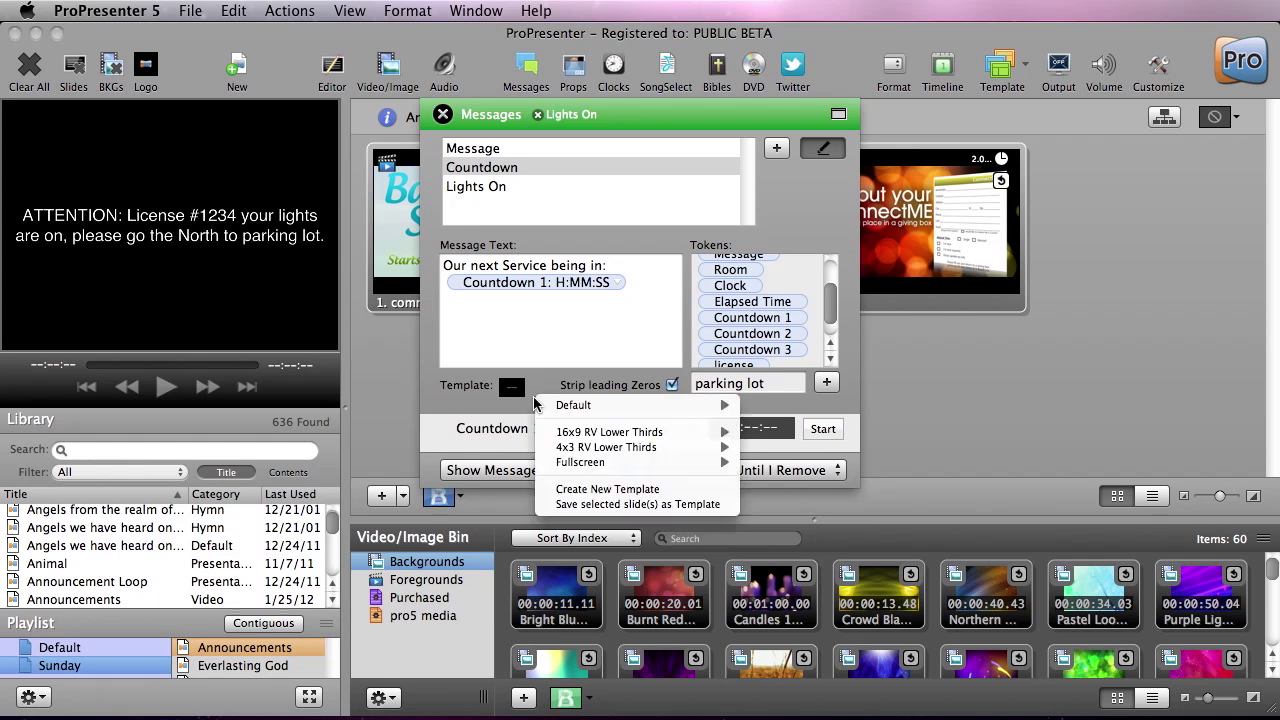
mouse_move(620, 405)
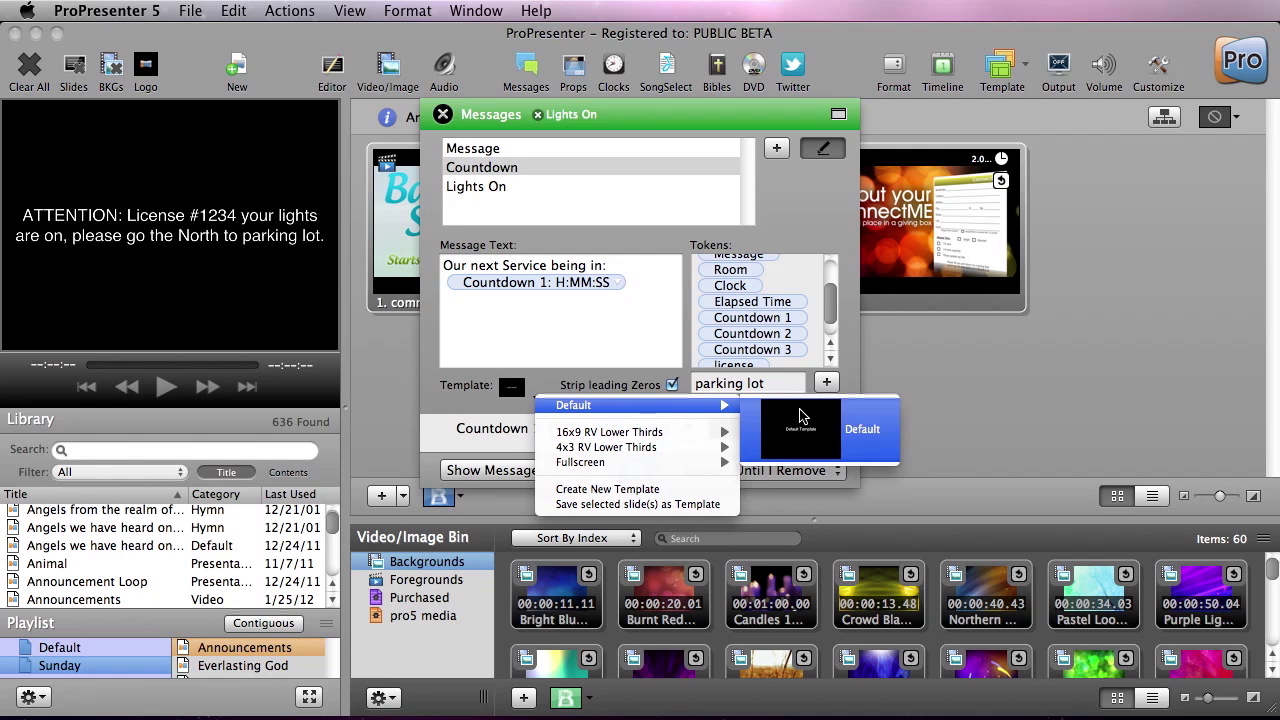
mouse_move(628, 462)
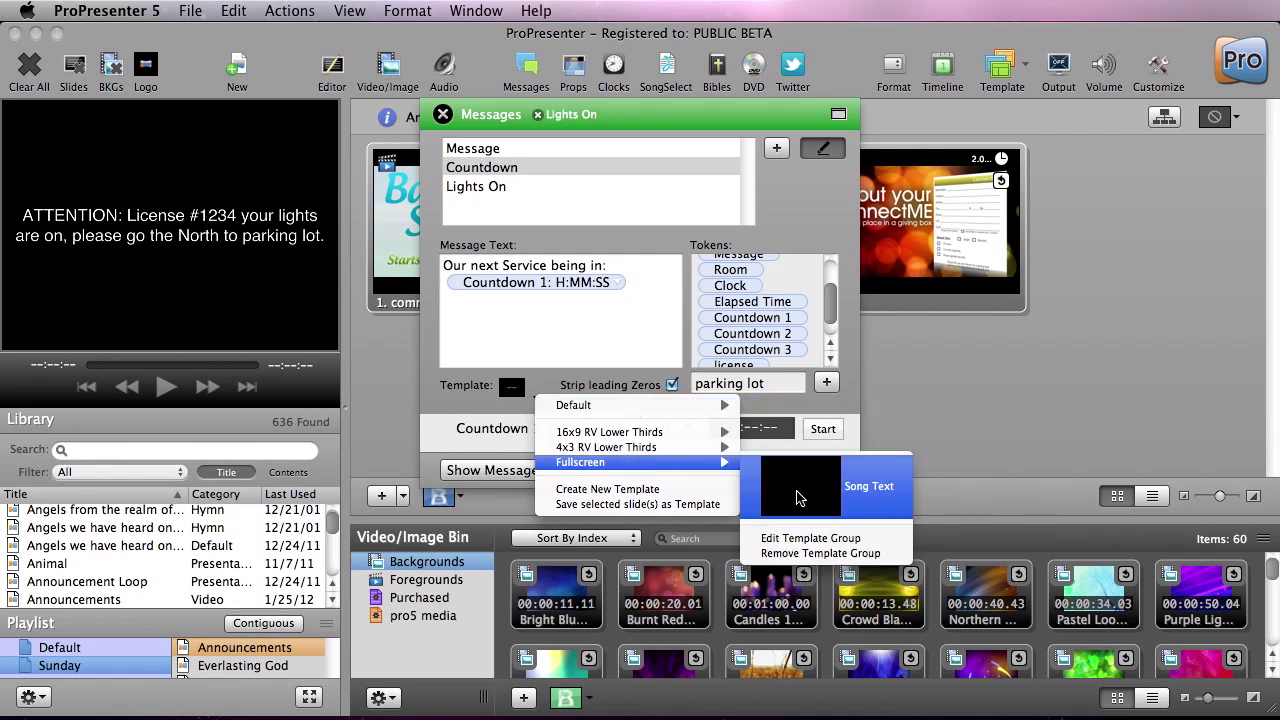
left_click(812, 539)
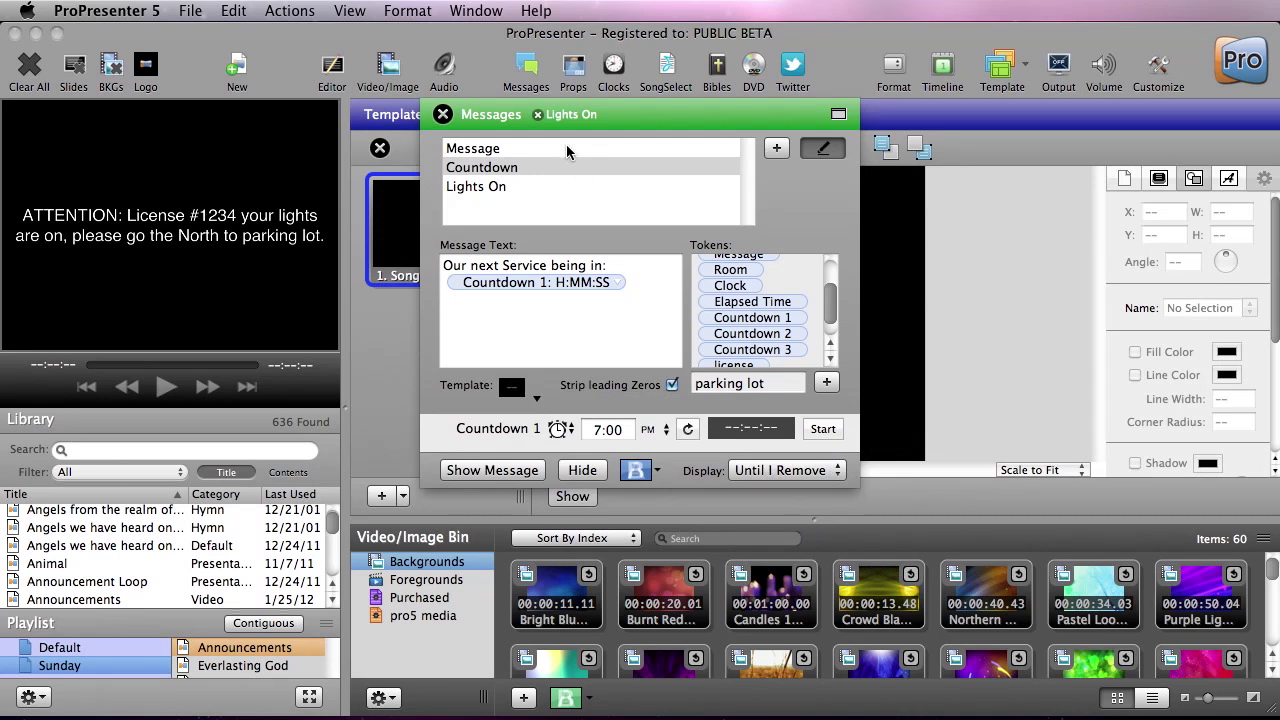
left_click(445, 116)
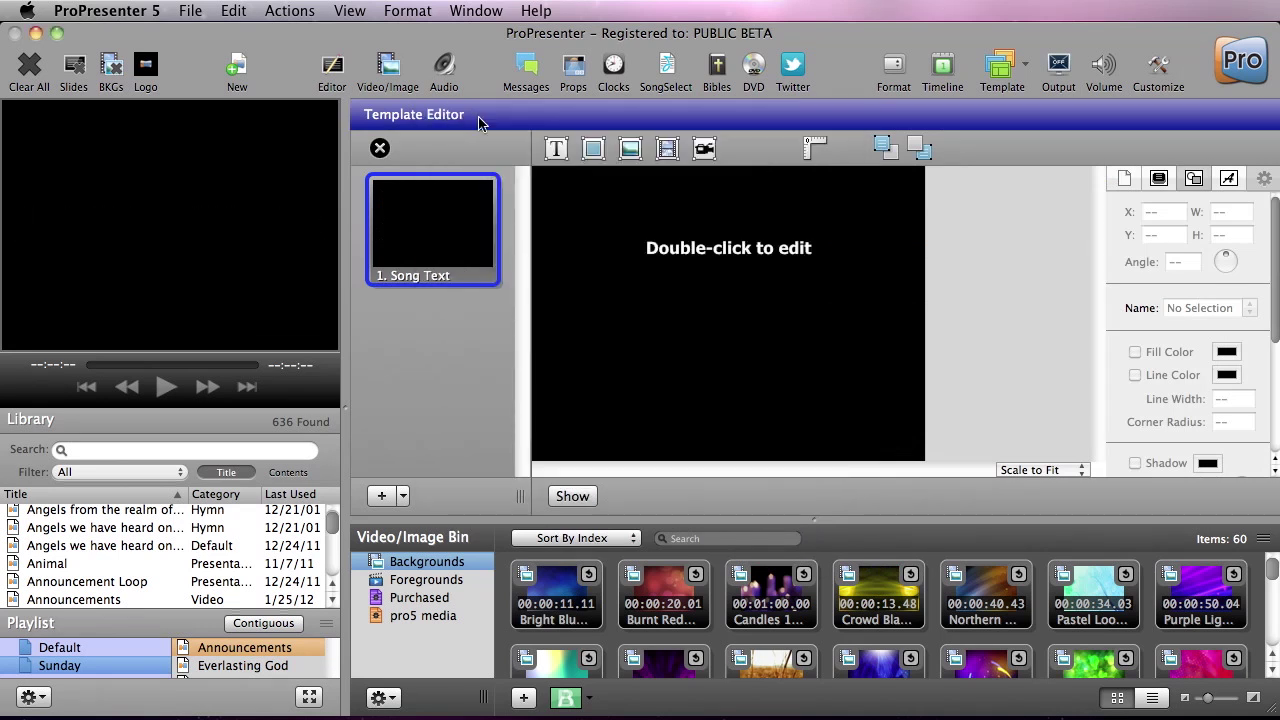
Step: Add a new slide to the template group and enter "Test Text" in its text box
left_click(381, 498)
left_click(381, 498)
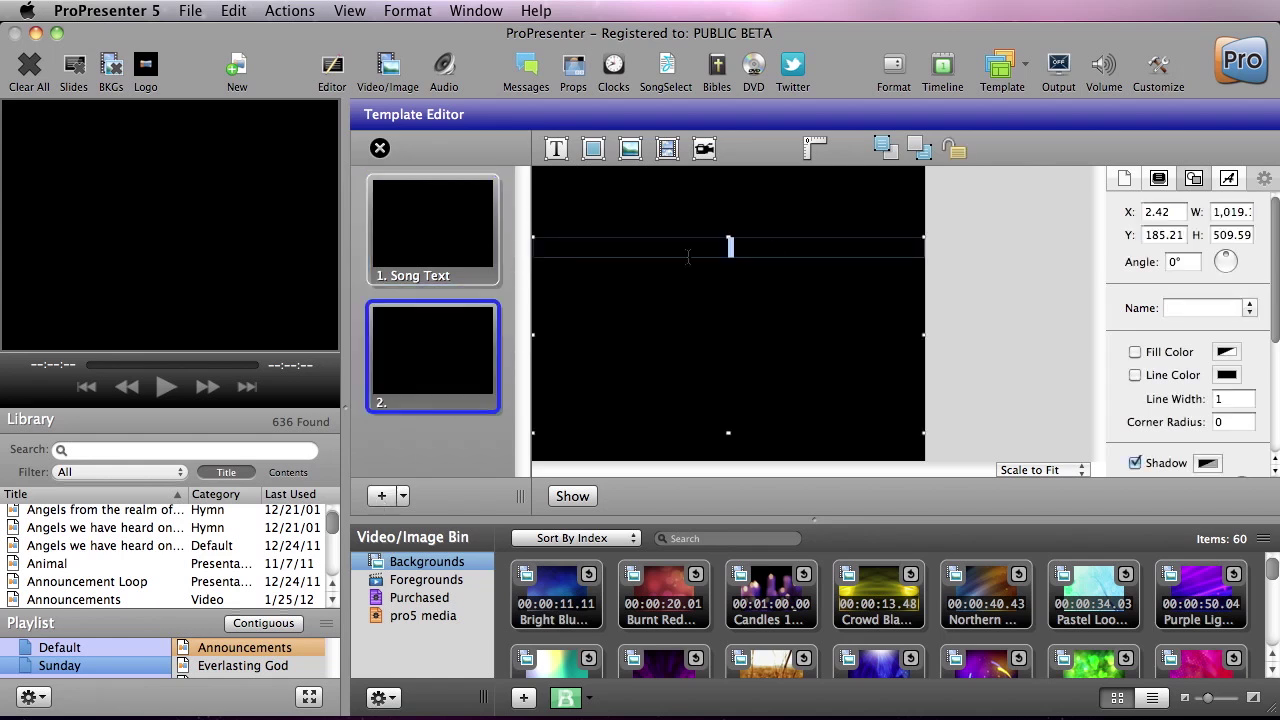
type("Test Text")
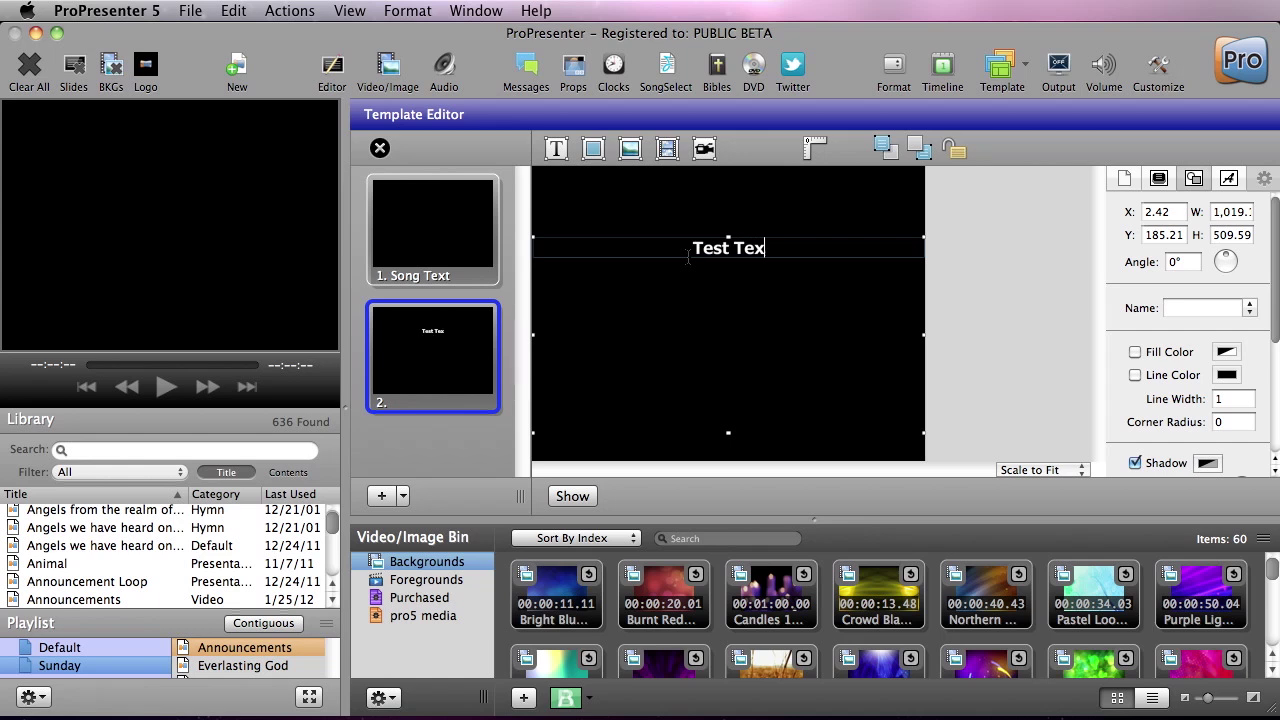
Step: Set the font size of the "Test Text" wording to 50
left_click(1229, 178)
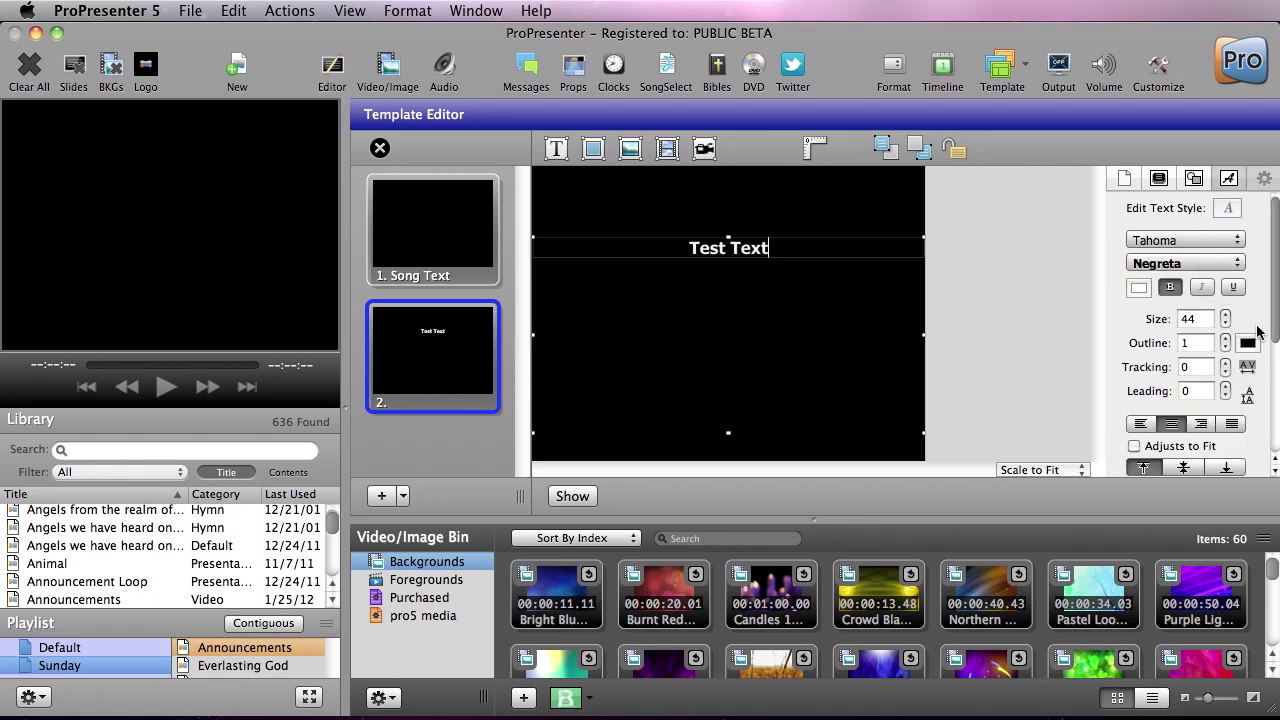
left_click_drag(770, 250, 533, 252)
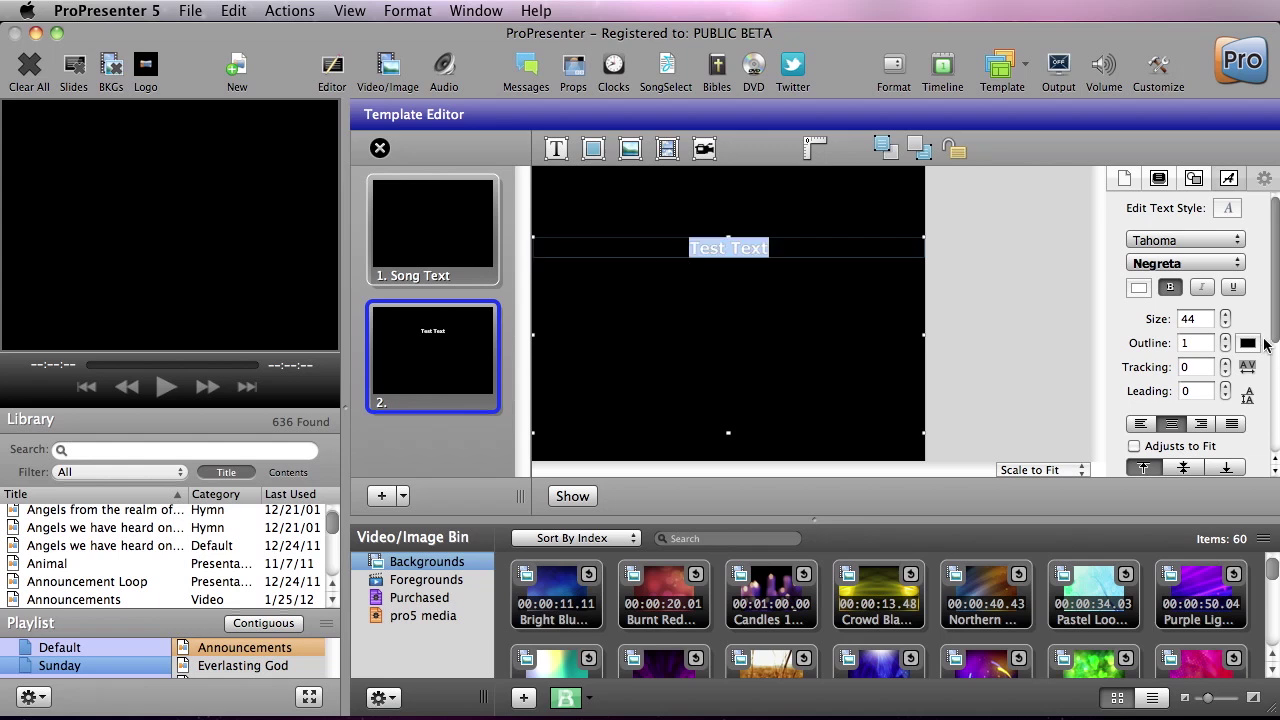
left_click(1225, 314)
left_click(1225, 314)
left_click(1225, 314)
left_click(1225, 314)
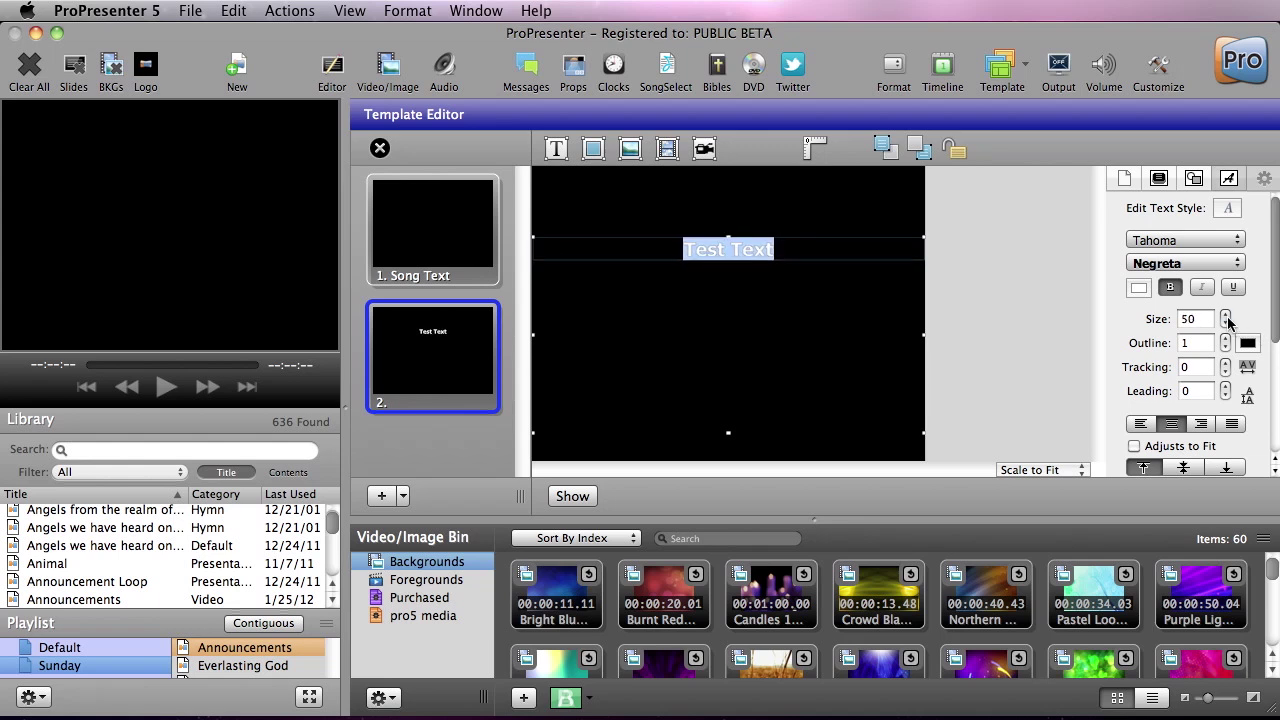
left_click(1225, 314)
left_click(1225, 314)
left_click(772, 230)
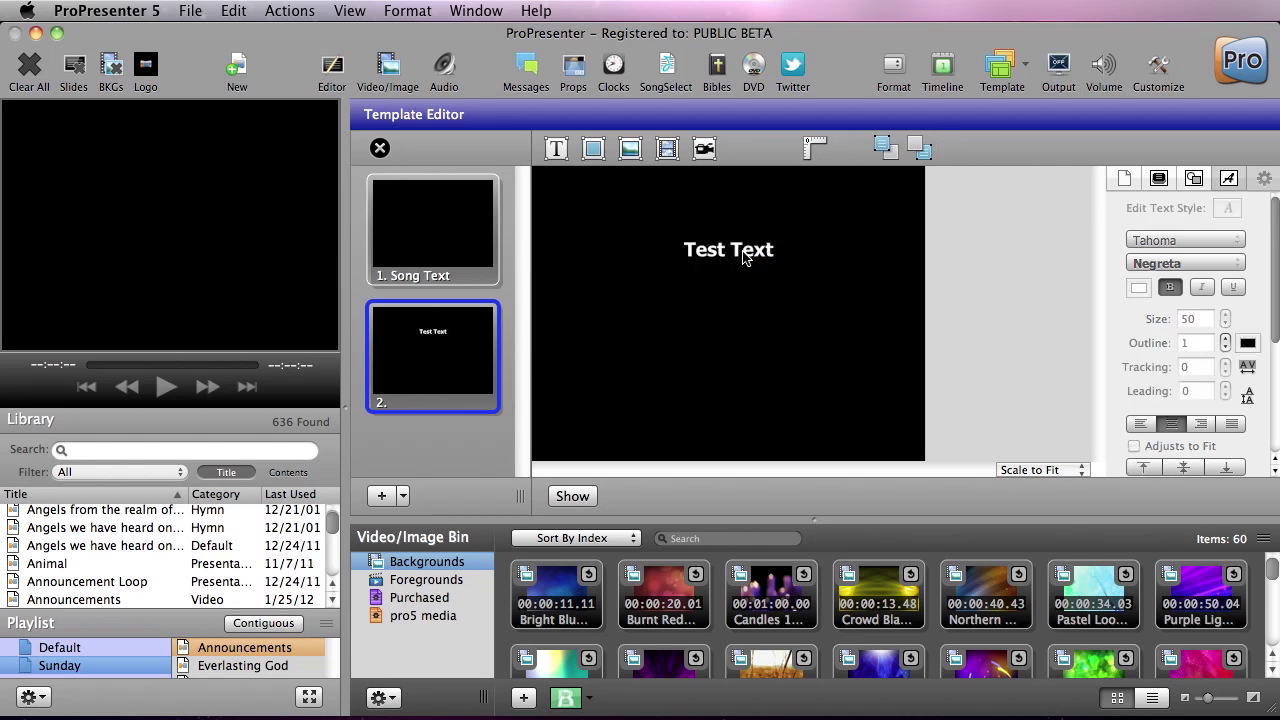
Step: Shrink the text box from its upper edge to a strip about 70 high along the slide's bottom edge
left_click(742, 250)
left_click_drag(729, 234, 752, 453)
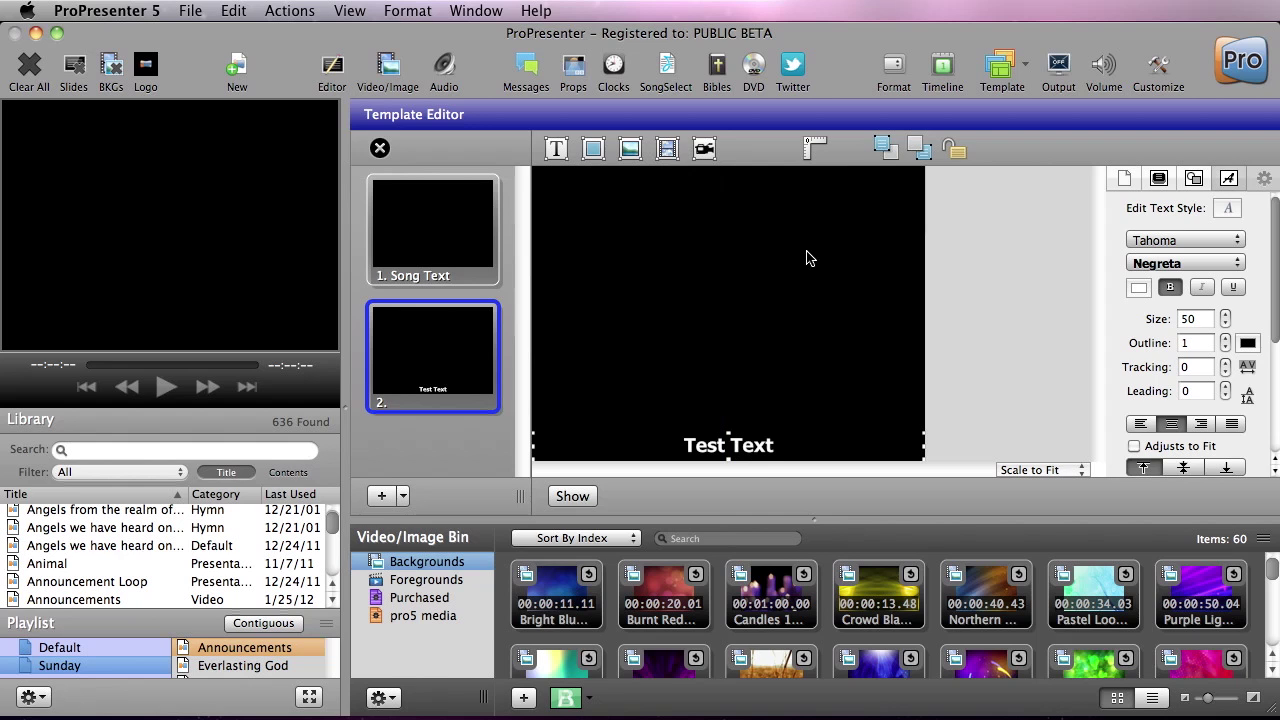
left_click(808, 246)
Step: Add a rectangle shape and stretch it to about 1,086 wide so it spans the full slide width
left_click(593, 148)
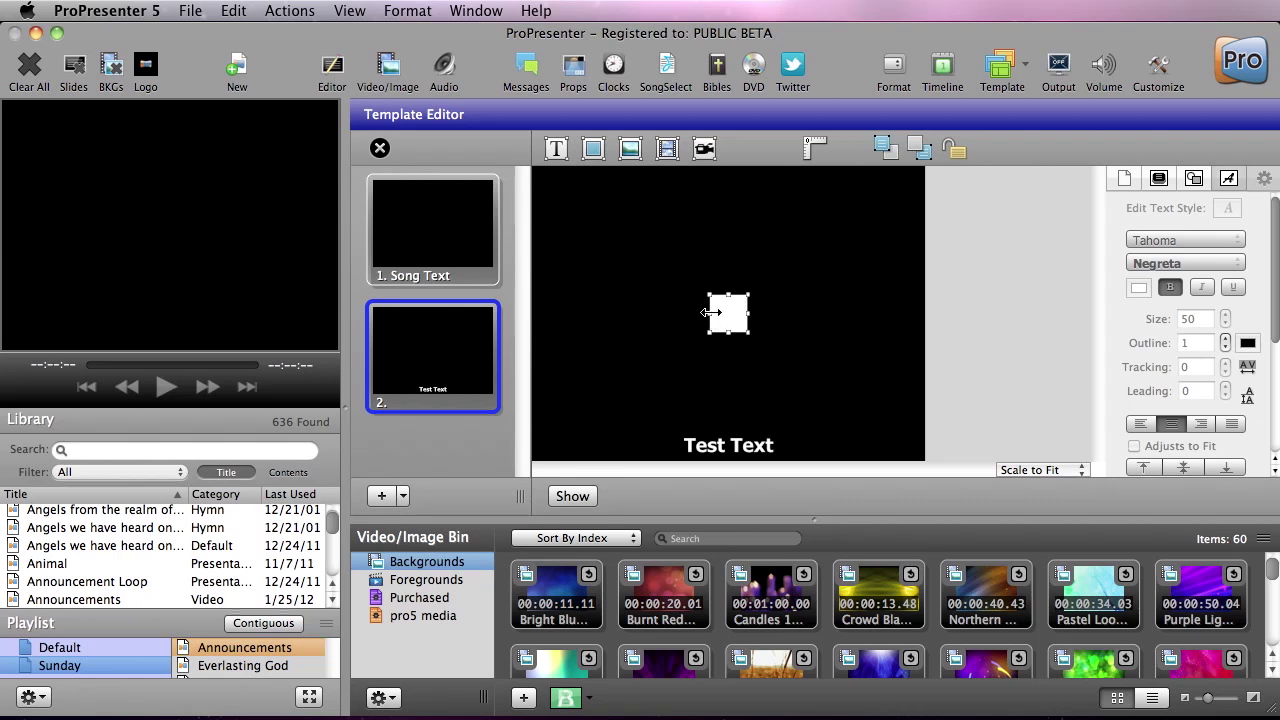
left_click_drag(710, 316, 524, 313)
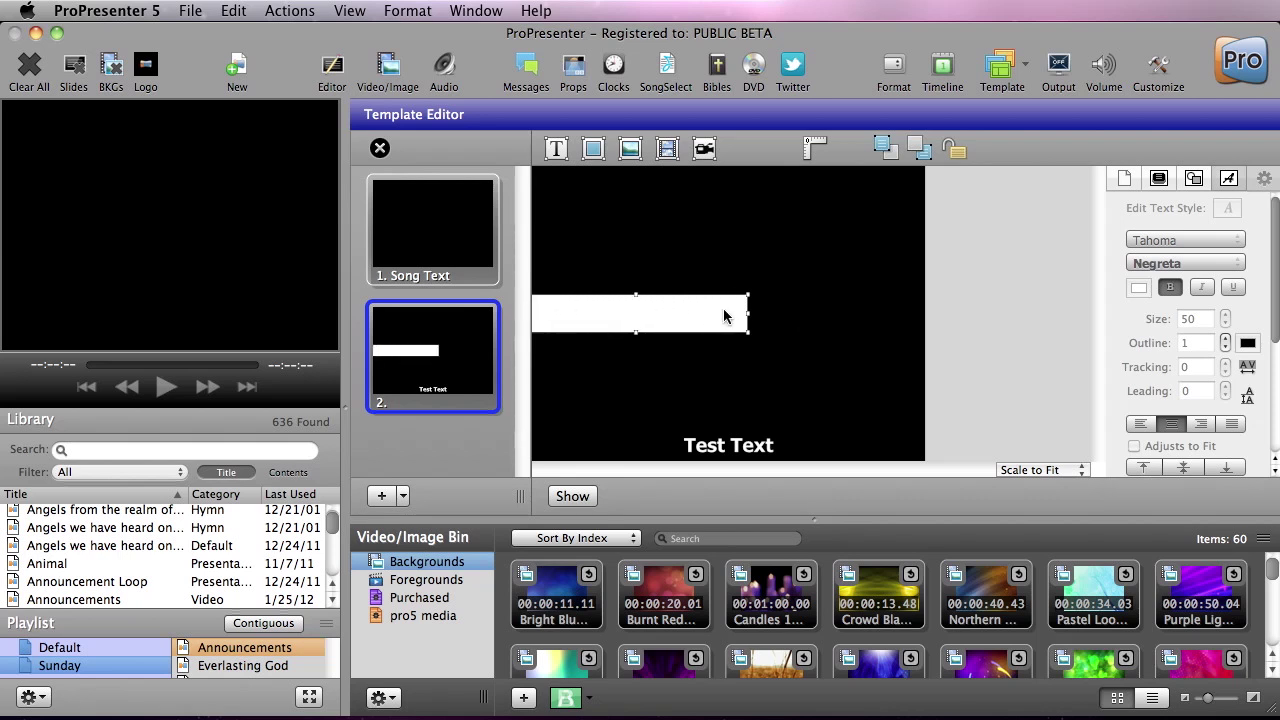
left_click_drag(748, 316, 941, 321)
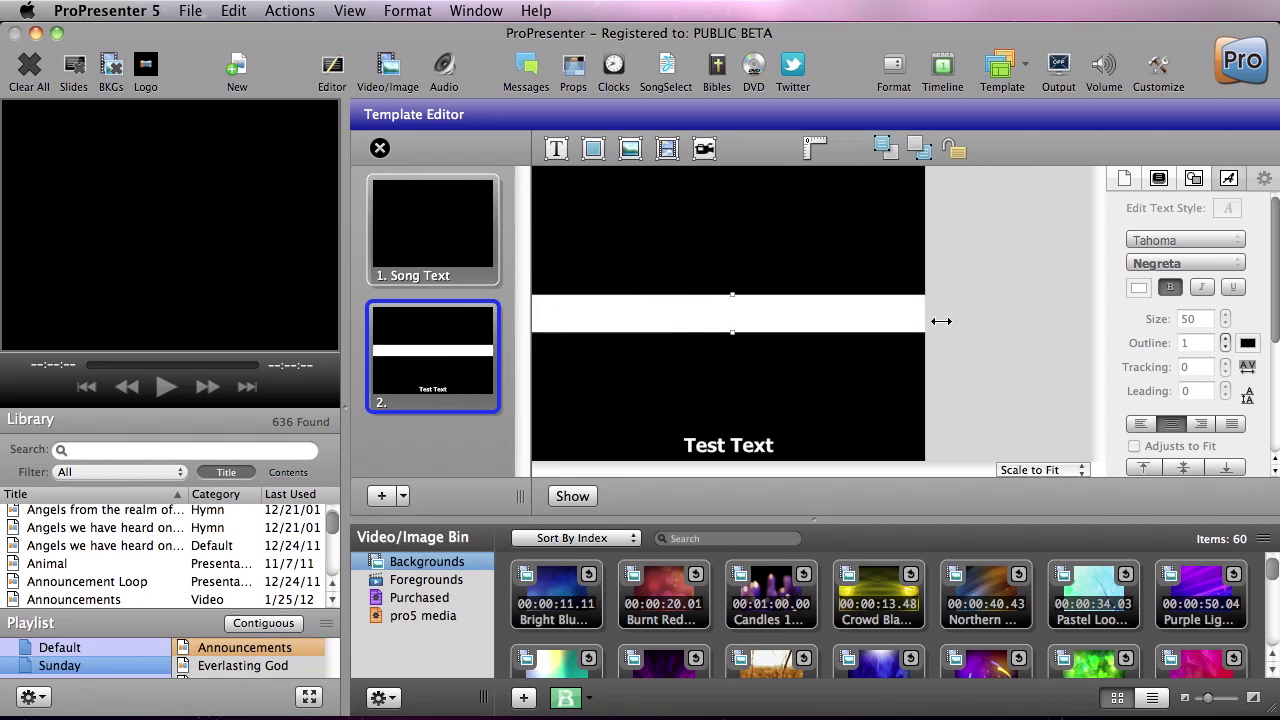
Step: Set the rectangle's fill color to red
left_click(1194, 182)
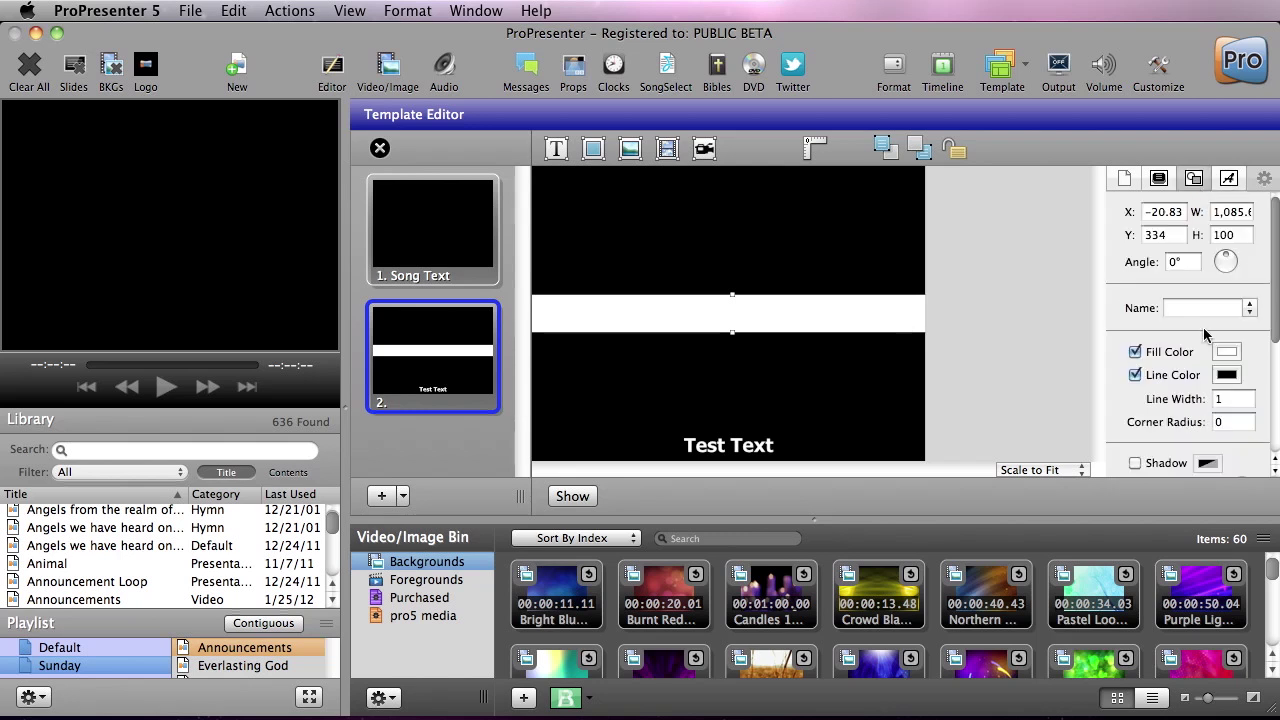
left_click(1222, 352)
left_click_drag(400, 382, 456, 393)
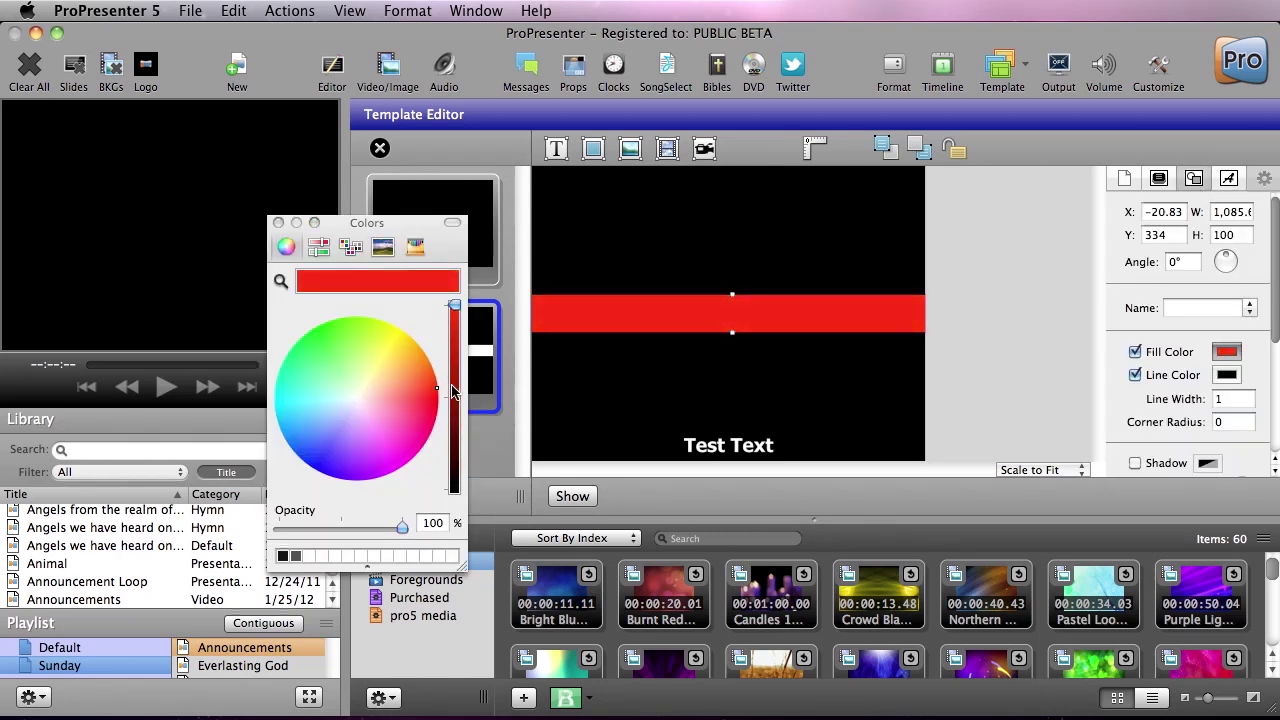
left_click(278, 223)
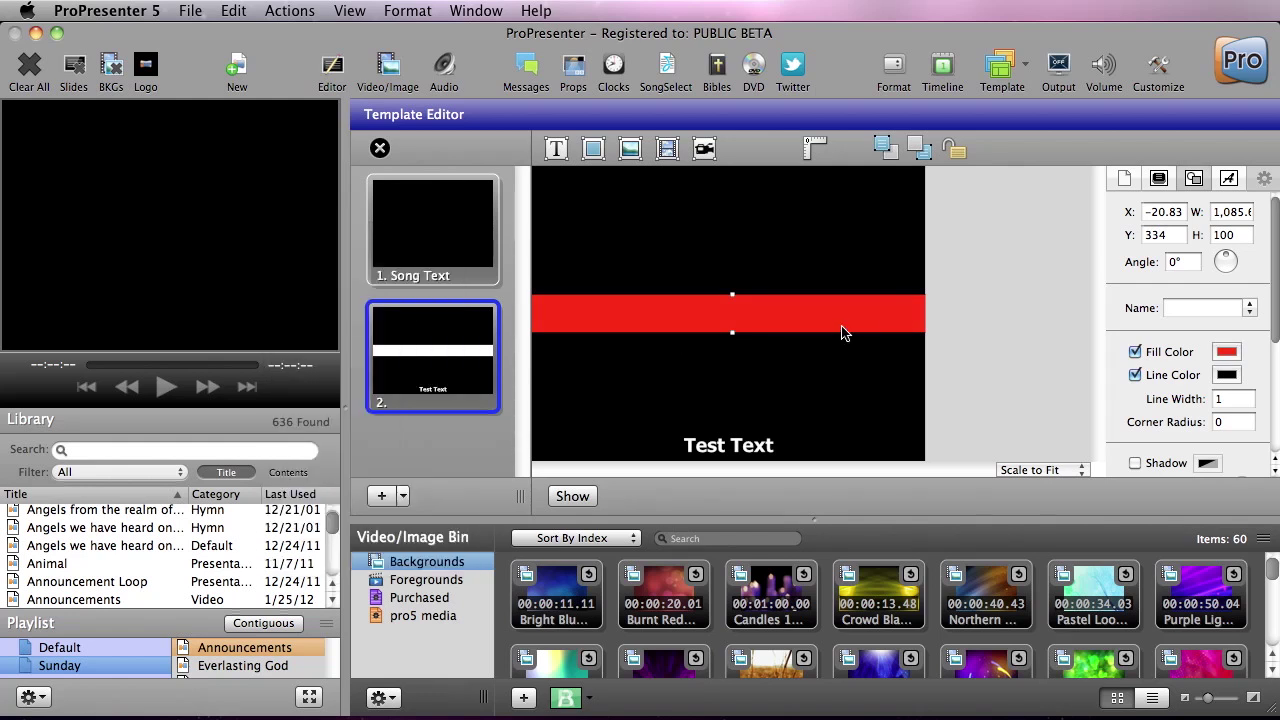
Step: Place the red bar at the slide's bottom edge behind the text, and nudge the text slightly upward within it
left_click_drag(841, 332, 845, 460)
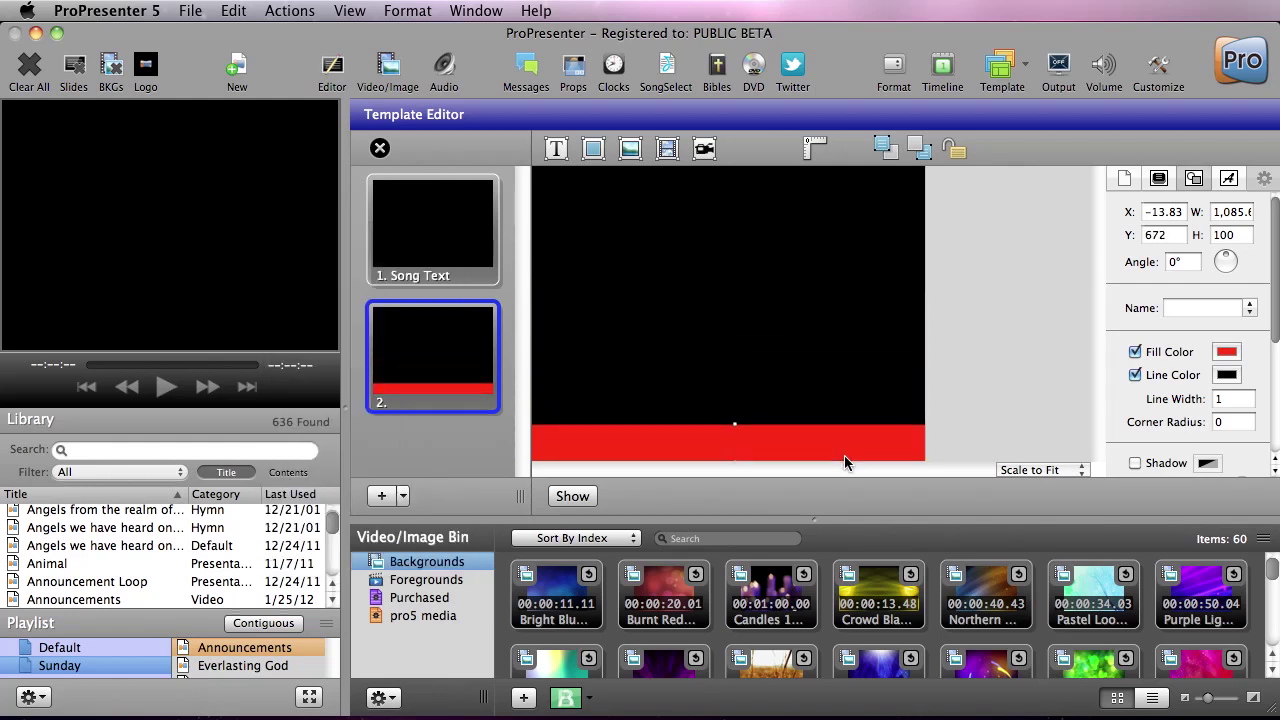
left_click(930, 150)
left_click(760, 450)
key("Up")
key("Up")
key("Up")
key("Up")
key("Up")
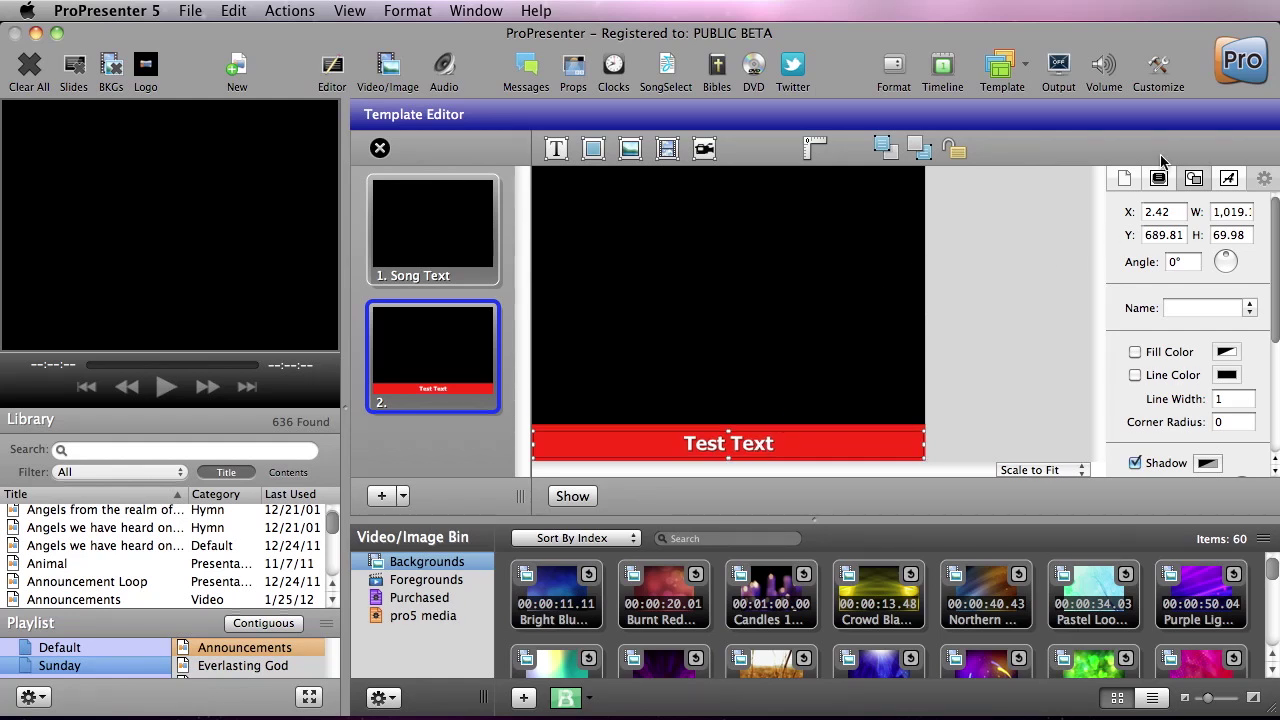
Step: Enter "countdown" as the slide label of the new template and close the Template Editor
left_click(1124, 180)
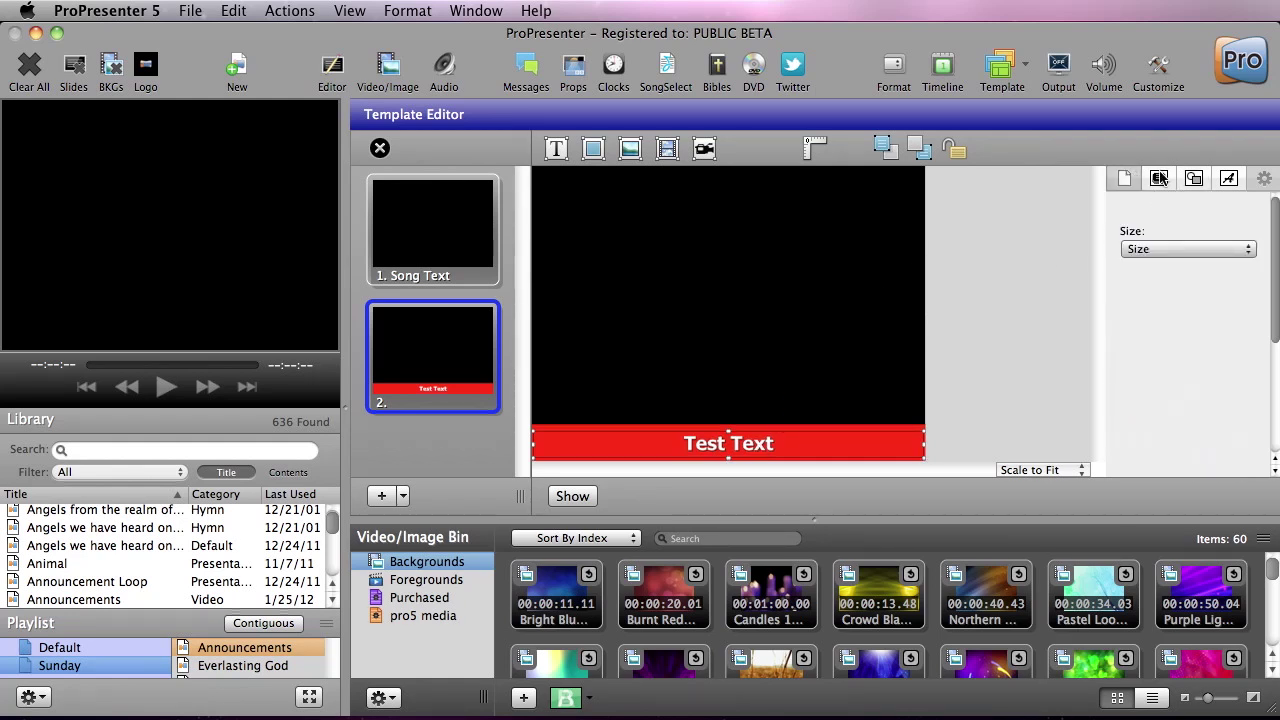
left_click(1159, 178)
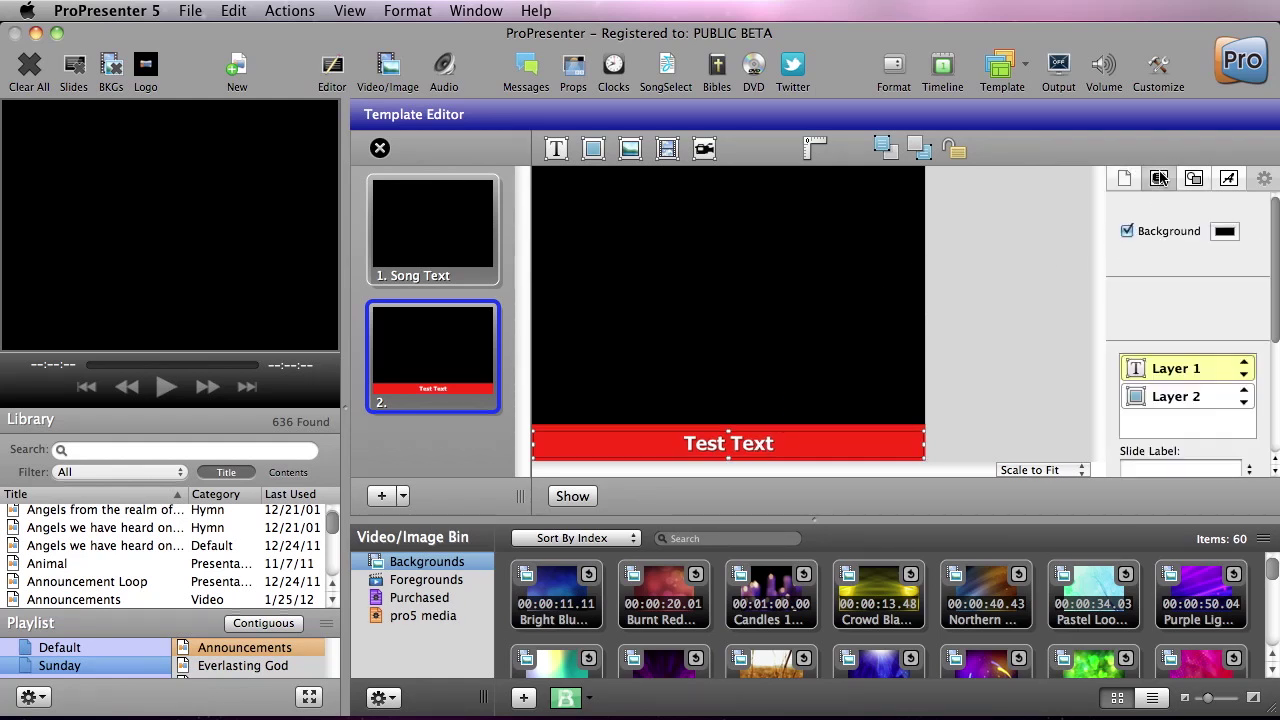
left_click(1166, 469)
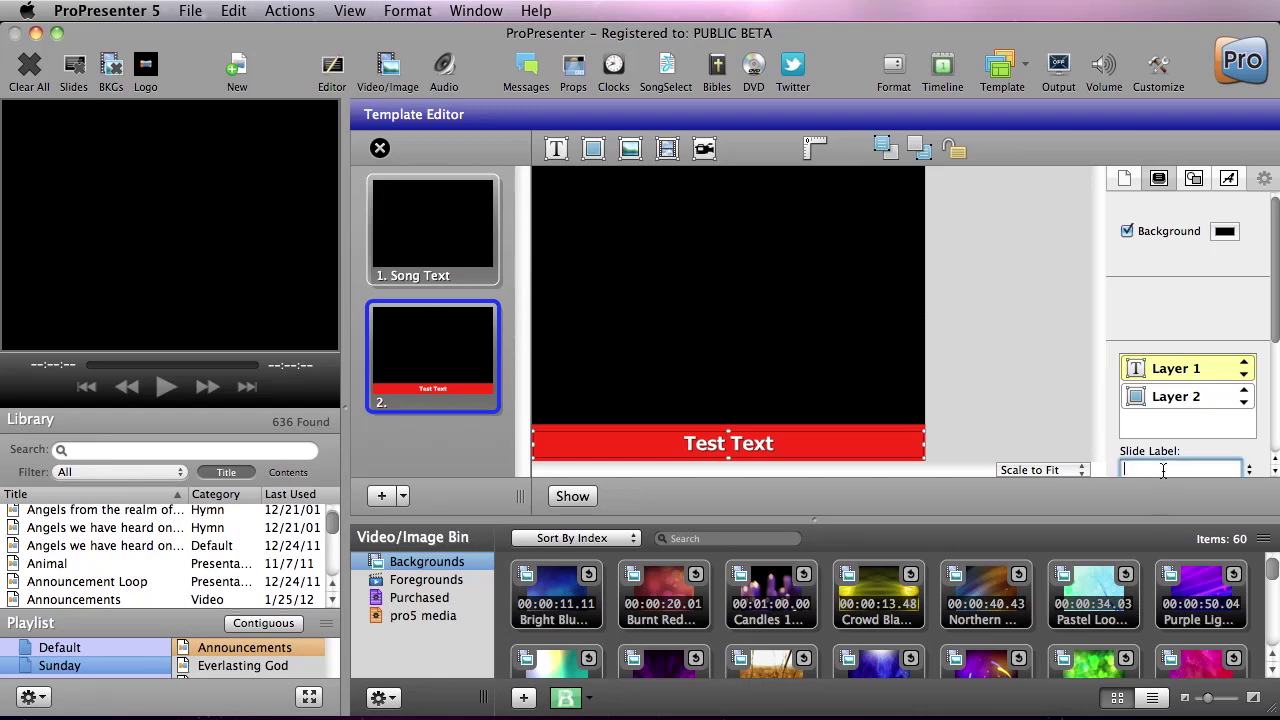
type("countdown")
left_click(379, 149)
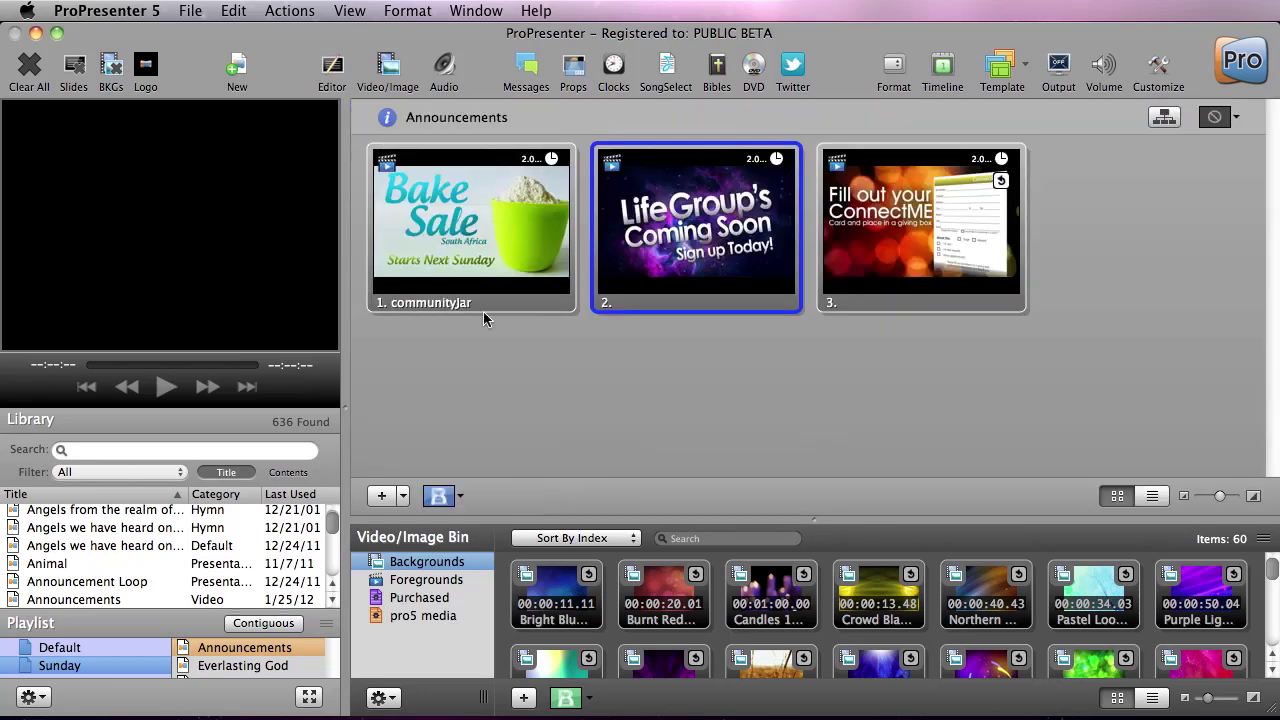
Step: Reopen Messages and apply Template 2 from the Fullscreen group to the Countdown message
left_click(530, 66)
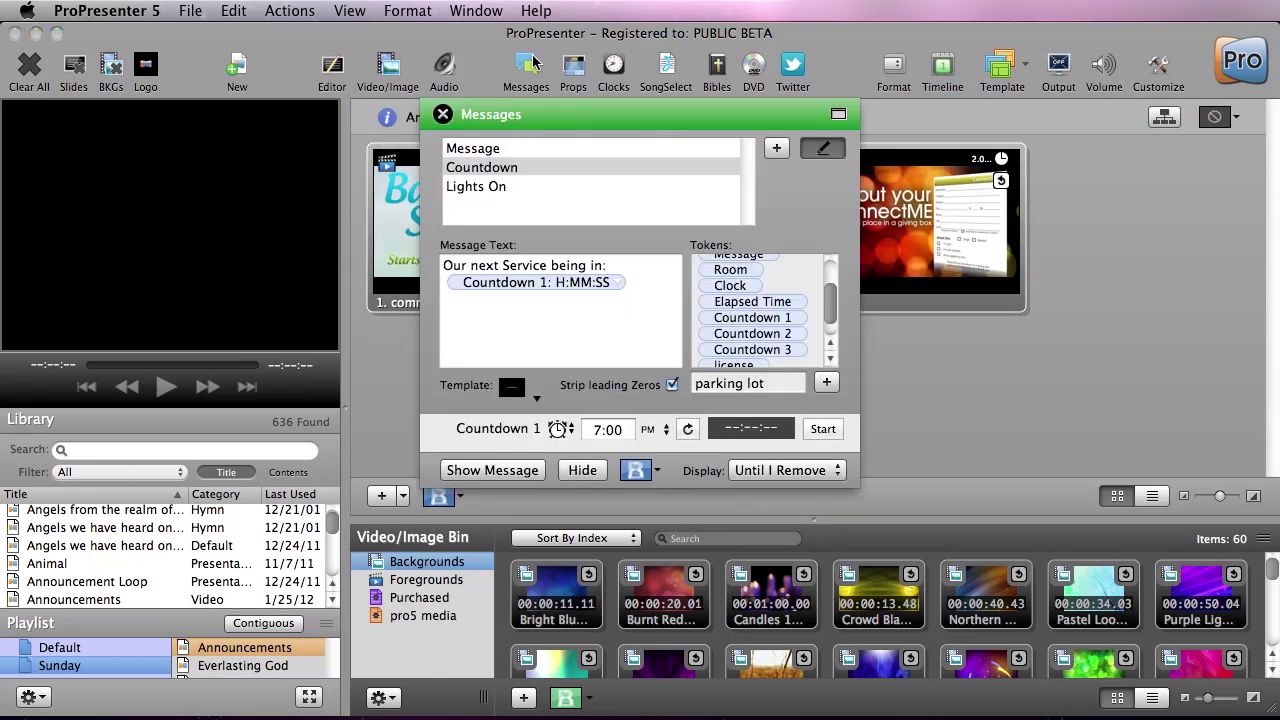
left_click(528, 174)
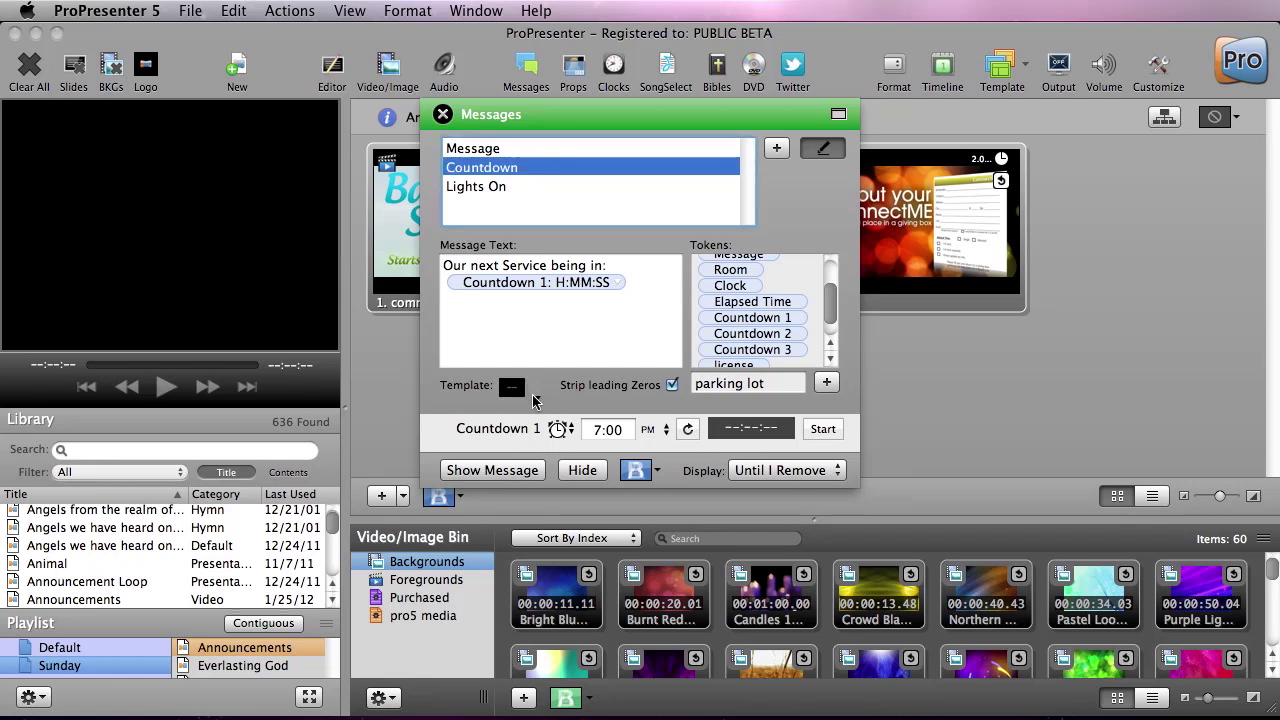
left_click(536, 397)
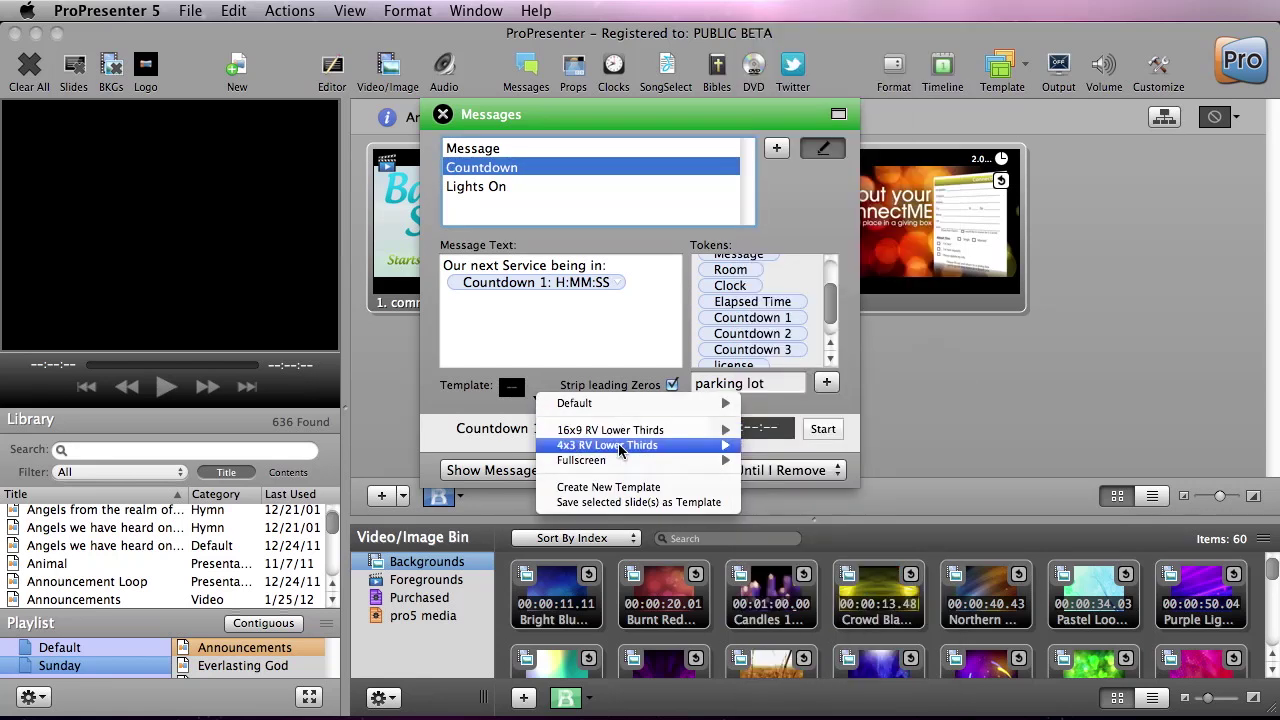
mouse_move(618, 465)
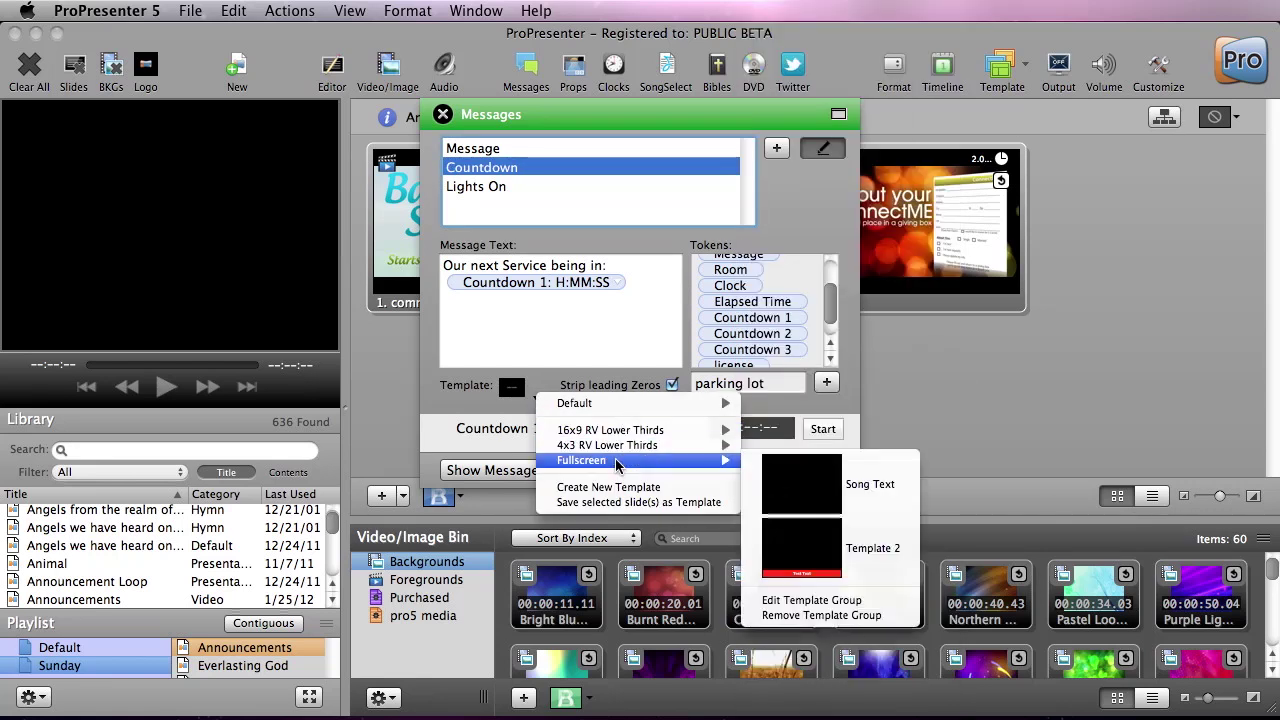
left_click(877, 569)
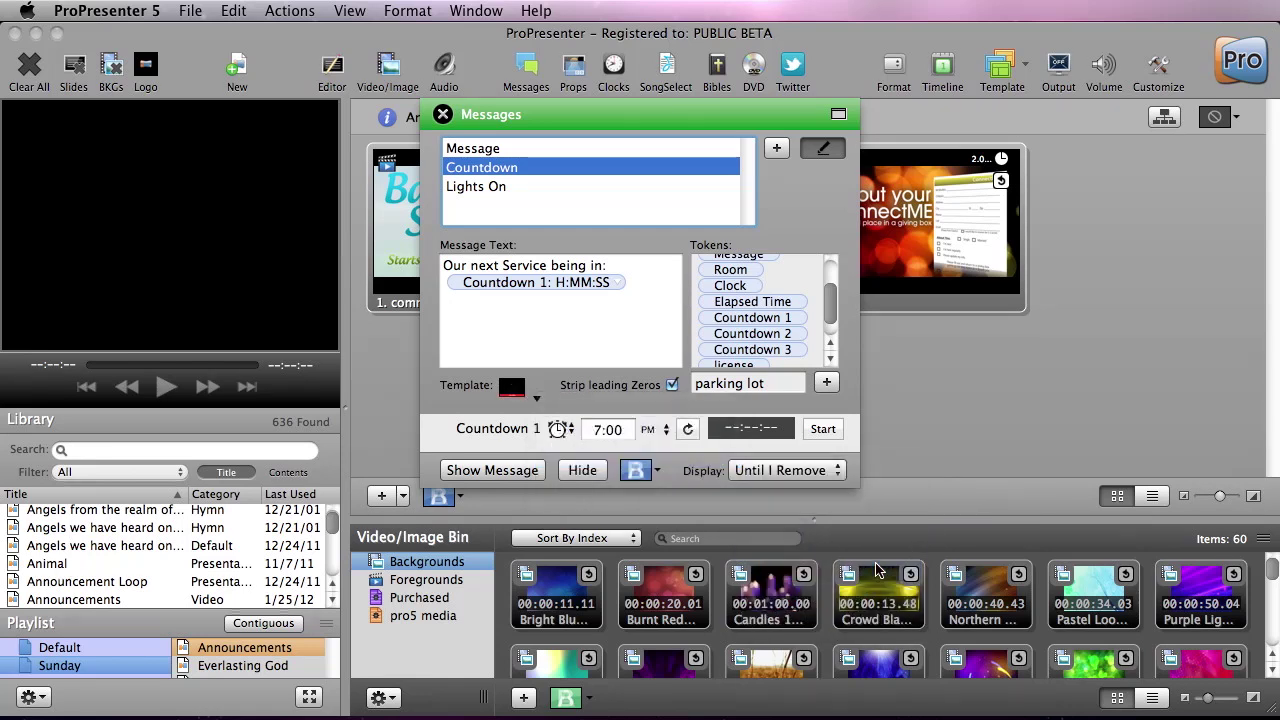
Step: Start the Countdown 1 timer and show the Countdown message
left_click(818, 429)
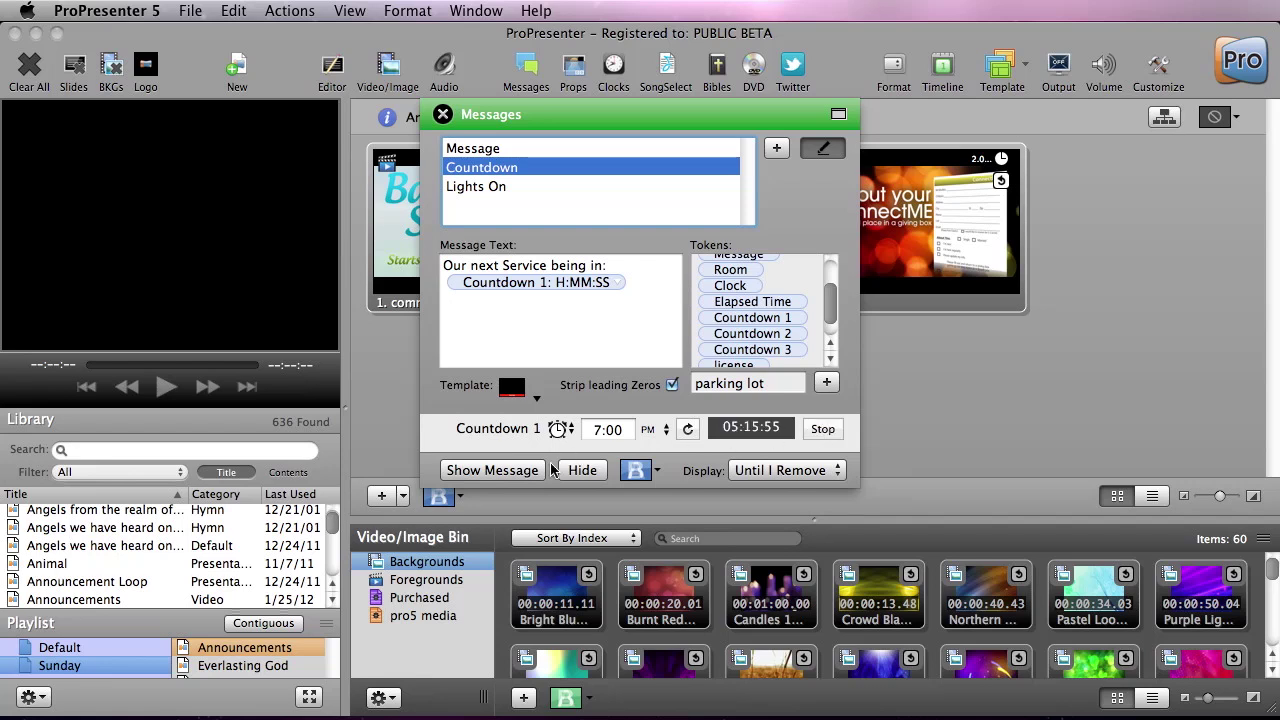
left_click(499, 471)
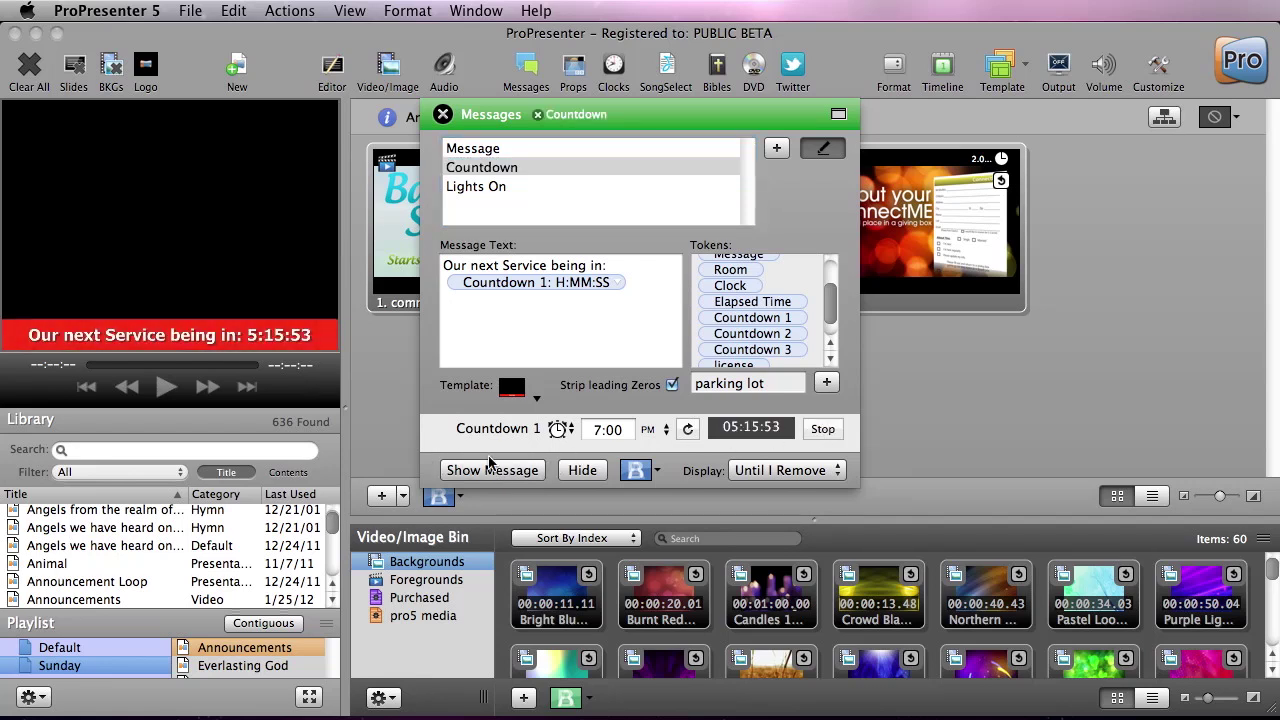